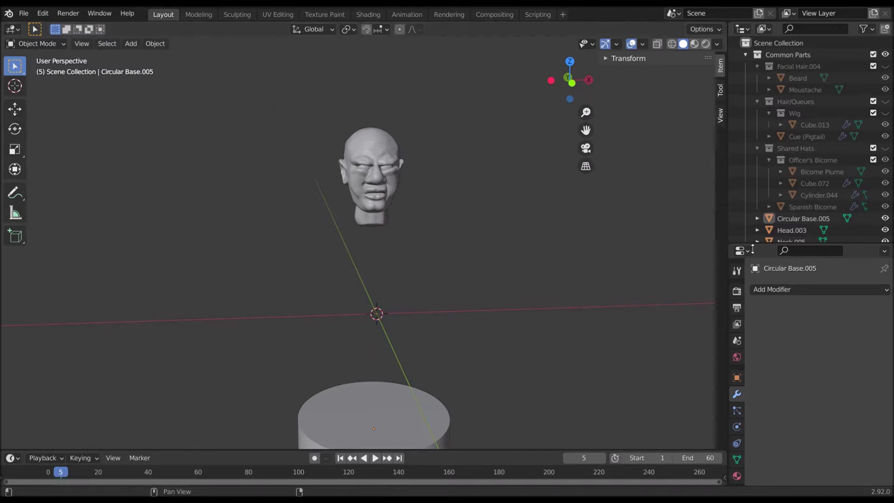
Enlarge the Outliner to list Trousers and With Gaiters below Neck.005, then orbit the view
left_click_drag(755, 248, 756, 287)
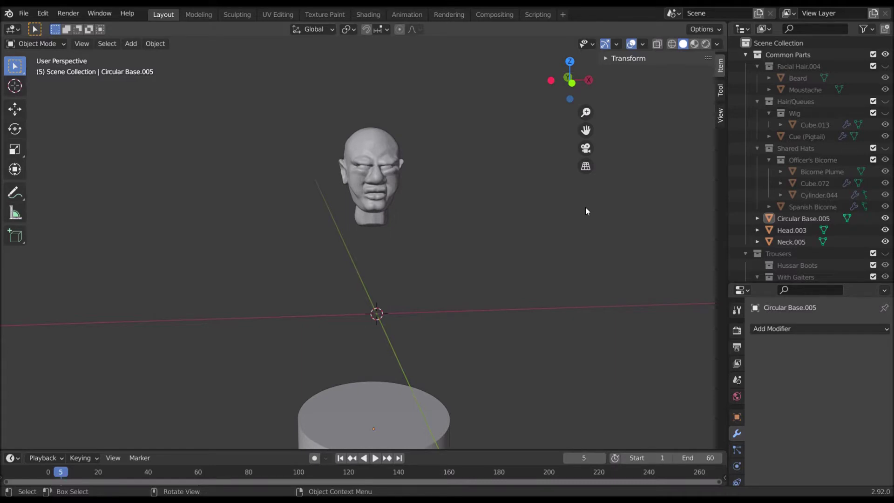
middle_click_drag(521, 217, 257, 200)
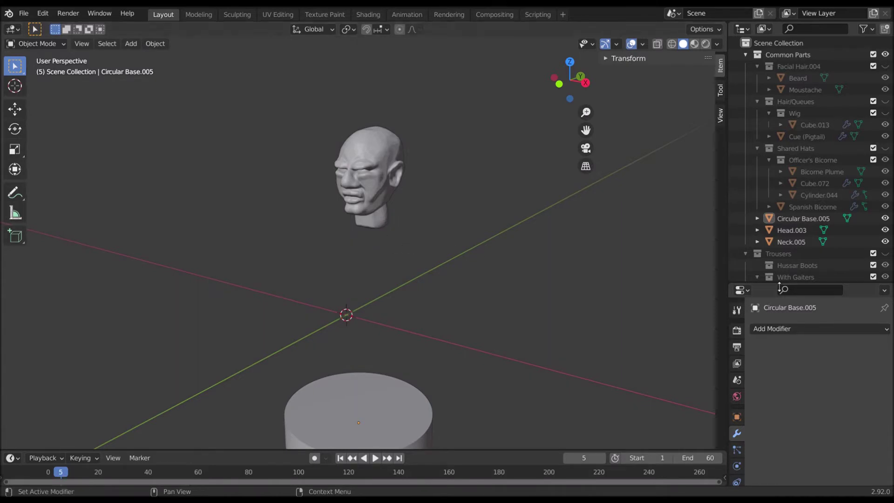
Extend the collection list down to Prussia and toggle Common Parts' visibility off and back on
left_click_drag(789, 288, 789, 372)
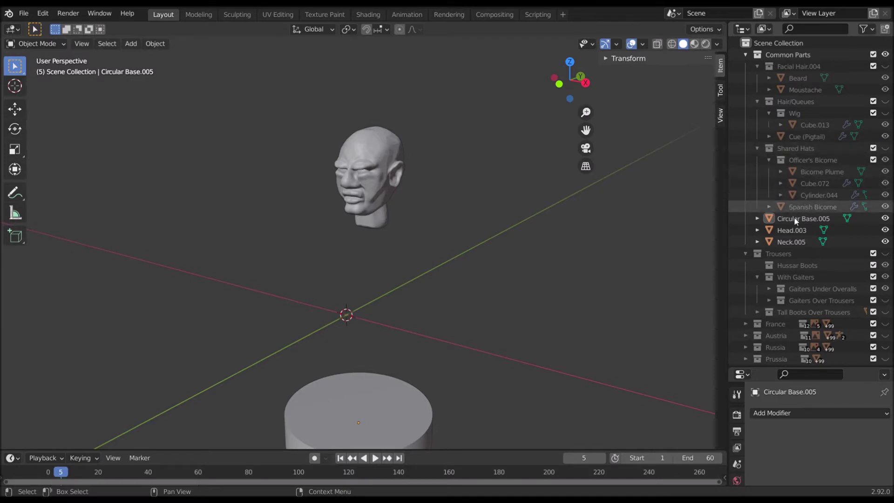
scroll(807, 263, "down", 1)
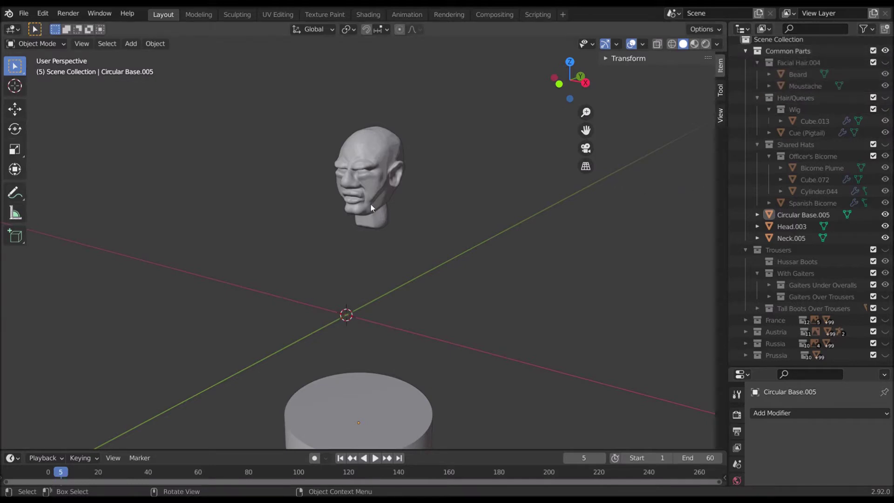
left_click(886, 51)
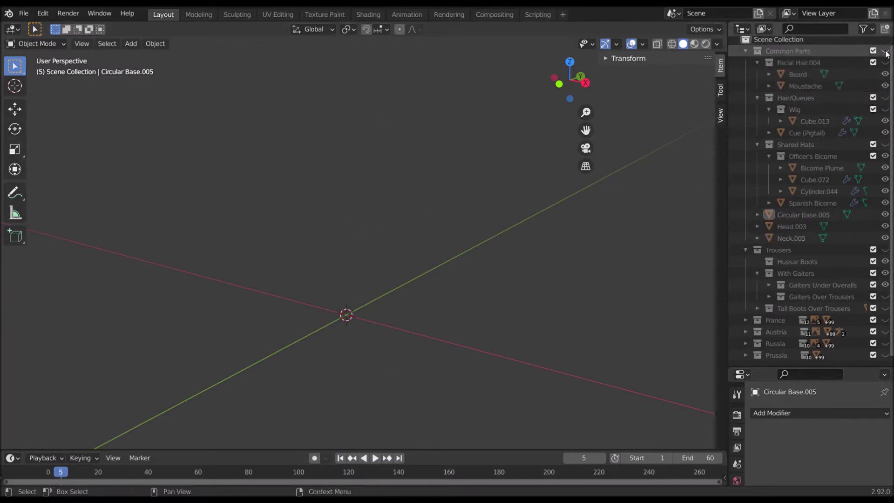
left_click(885, 51)
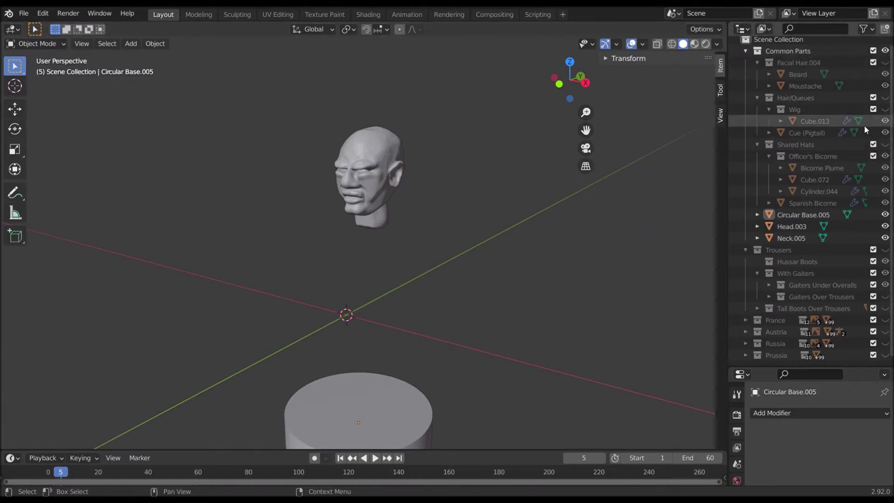
Orbit and zoom the view, then show the Facial Hair.004 beard and moustache
mouse_move(427, 234)
middle_mouse_down()
mouse_move(472, 224)
mouse_move(440, 228)
middle_mouse_up()
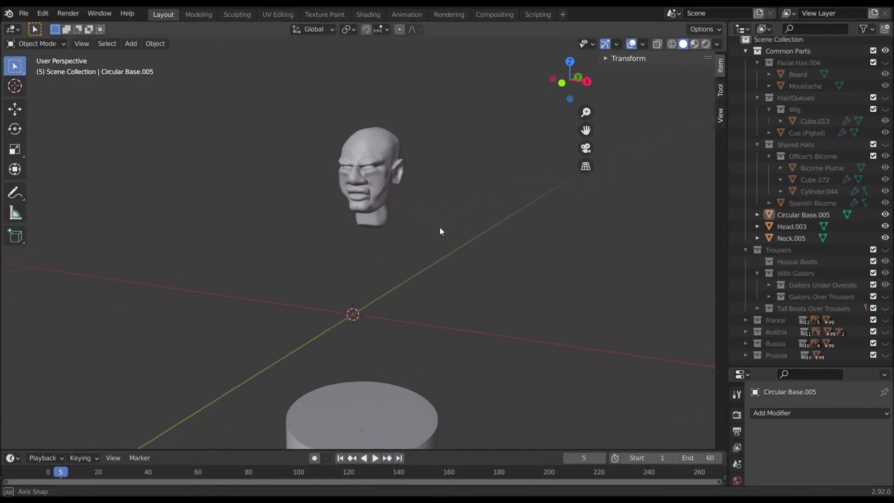
scroll(440, 227, "up", 4)
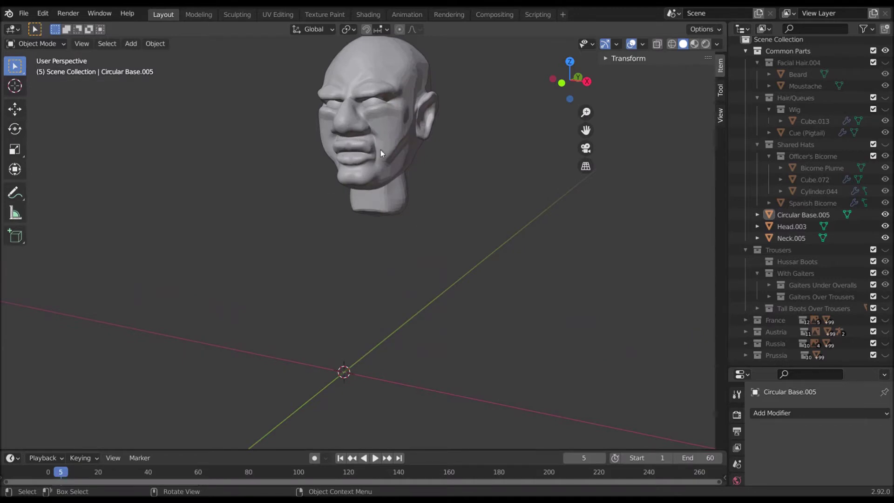
scroll(381, 149, "down", 4)
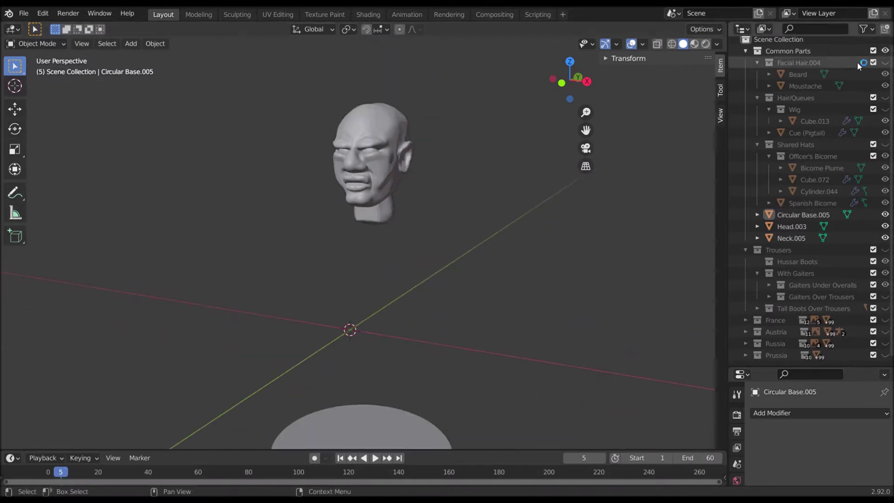
left_click(886, 63)
Inspect the moustache and beard from the front, then reveal the Trousers collection
mouse_move(384, 191)
middle_mouse_down()
mouse_move(440, 187)
mouse_move(390, 178)
middle_mouse_up()
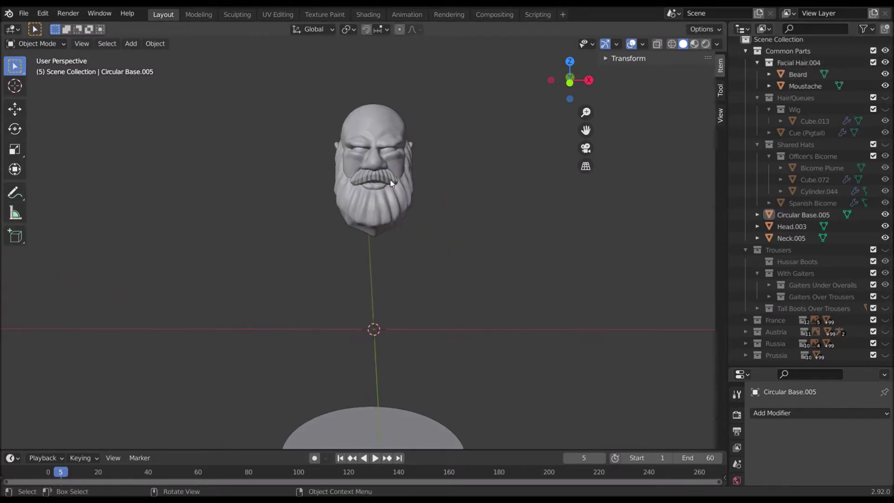
left_click(390, 180)
left_click(412, 200)
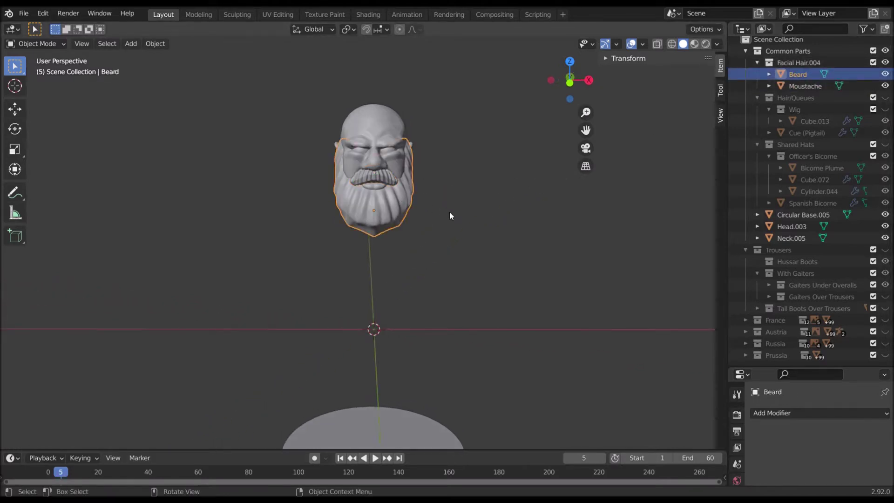
left_click(449, 211)
middle_click_drag(449, 212, 409, 231)
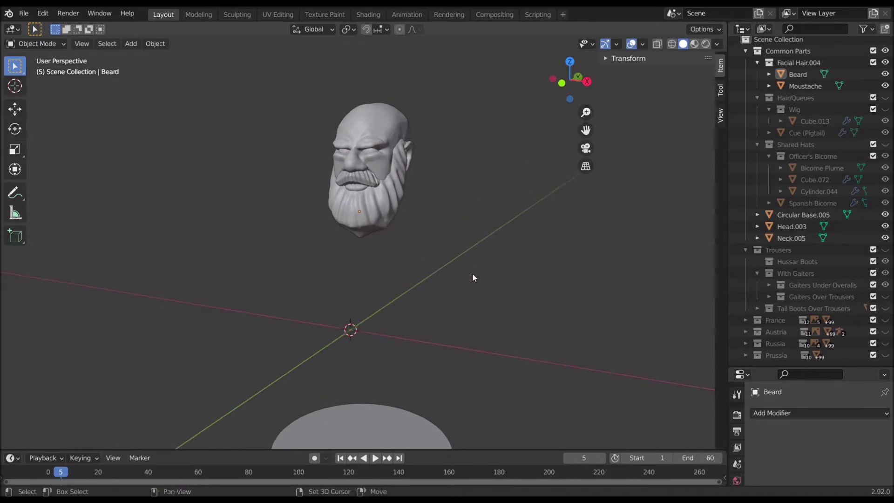
mouse_move(473, 276)
middle_mouse_down()
mouse_move(489, 251)
mouse_move(478, 260)
middle_mouse_up()
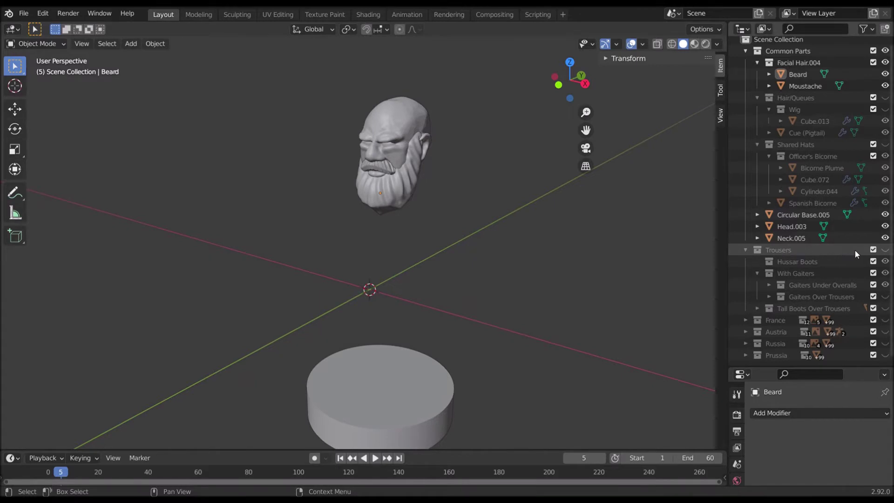
left_click(886, 250)
Inspect the trousers, then swap Gaiters Under Overalls for the Gaiters Over Trousers variant
middle_click_drag(545, 236, 624, 238)
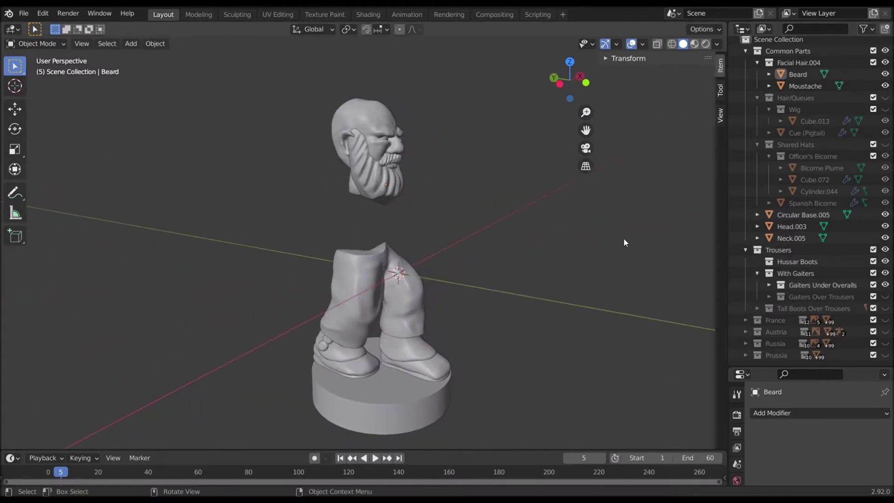
left_click(419, 306)
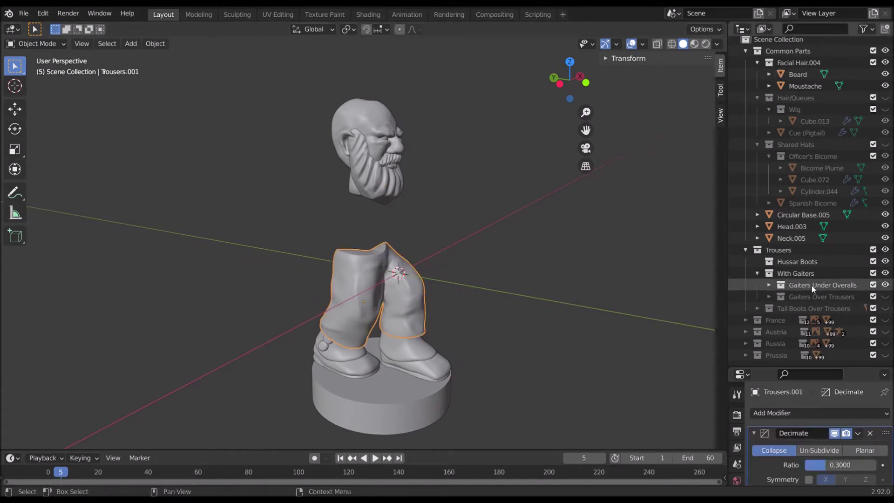
left_click(603, 272)
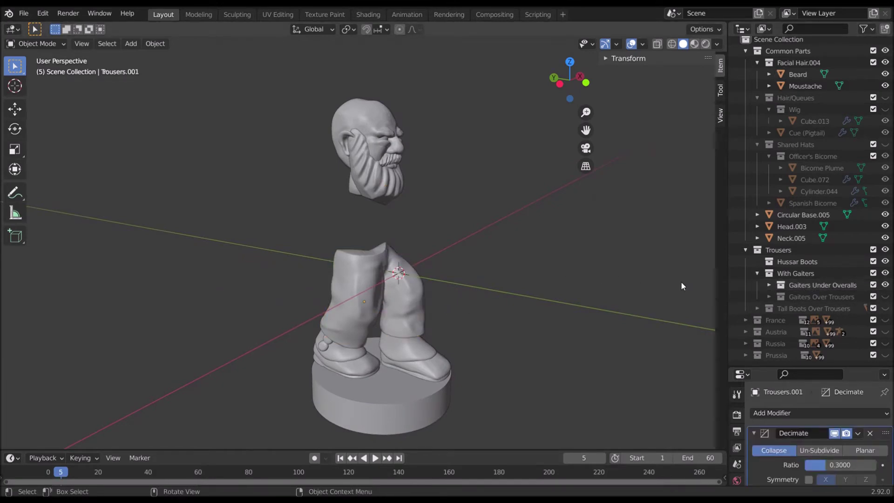
left_click(885, 285)
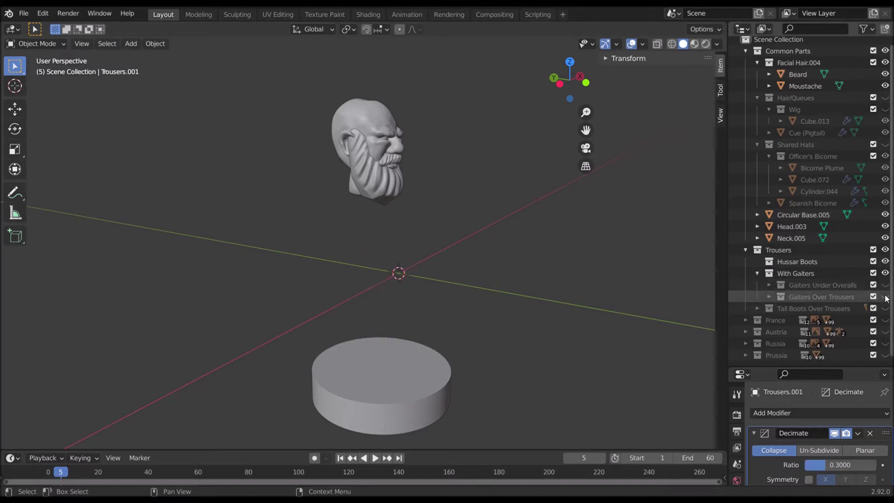
left_click(885, 297)
Compare Tall Boots Over Trousers, then keep only the Gaiters Under Overalls variant visible
left_click(886, 296)
left_click(885, 308)
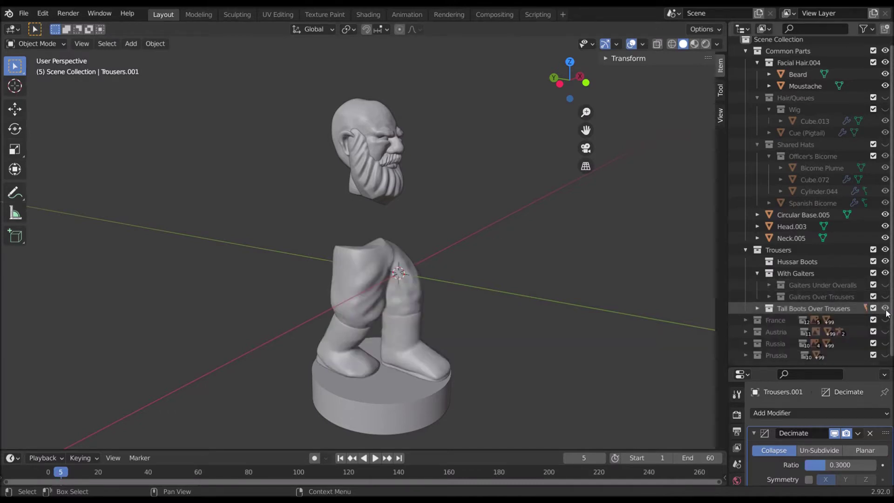
left_click(885, 308)
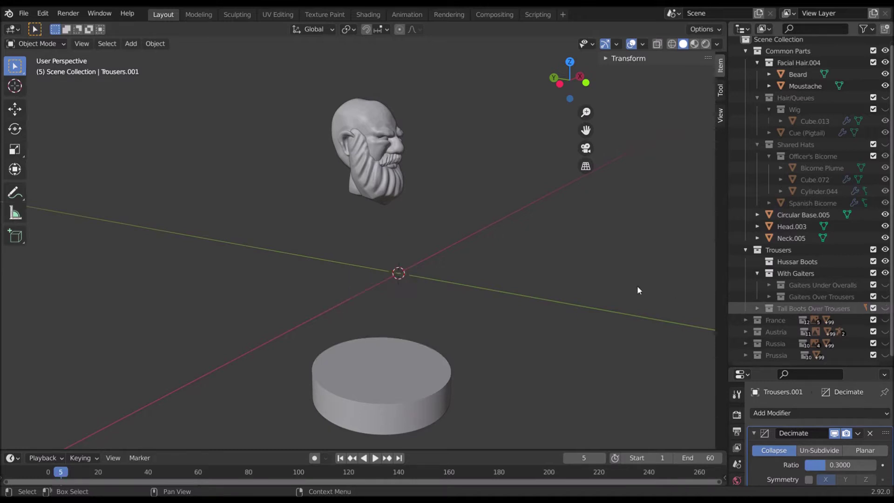
middle_click_drag(637, 286, 491, 278)
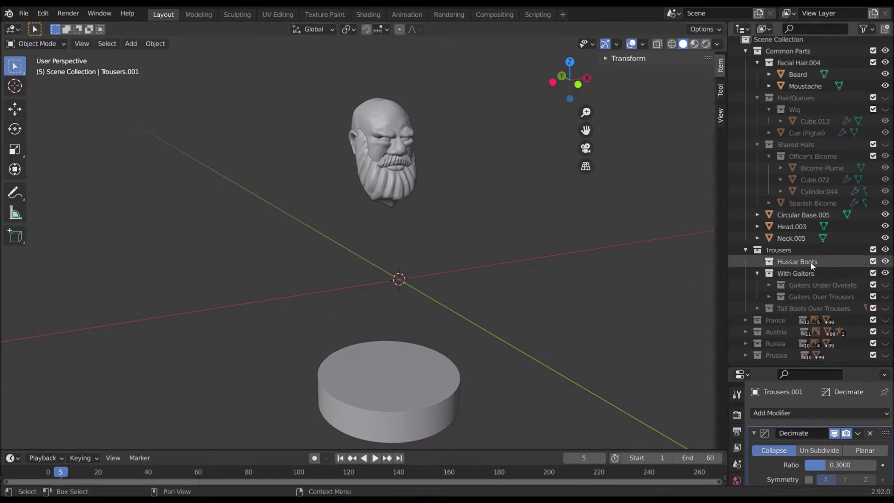
left_click(886, 285)
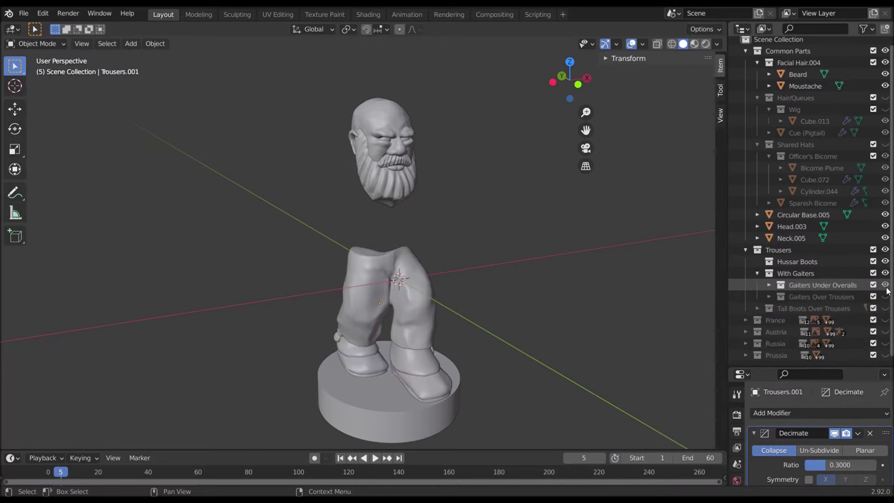
middle_click_drag(488, 281, 373, 278)
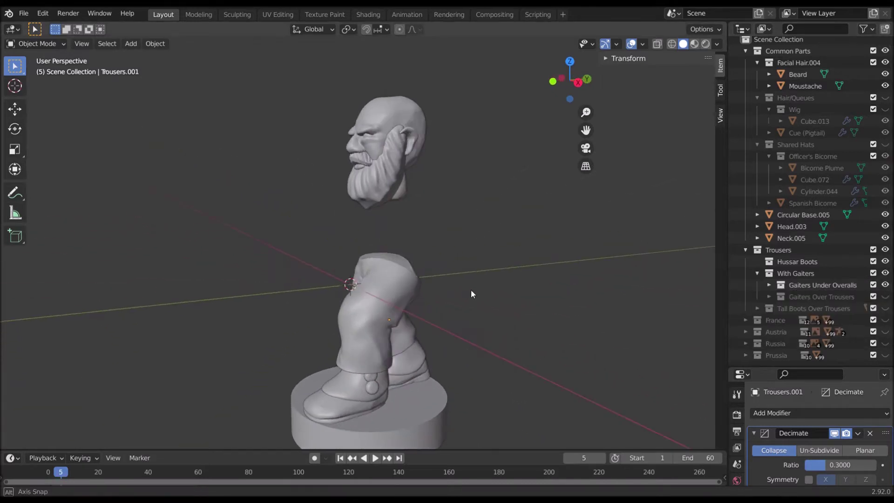
middle_click_drag(473, 293, 598, 304)
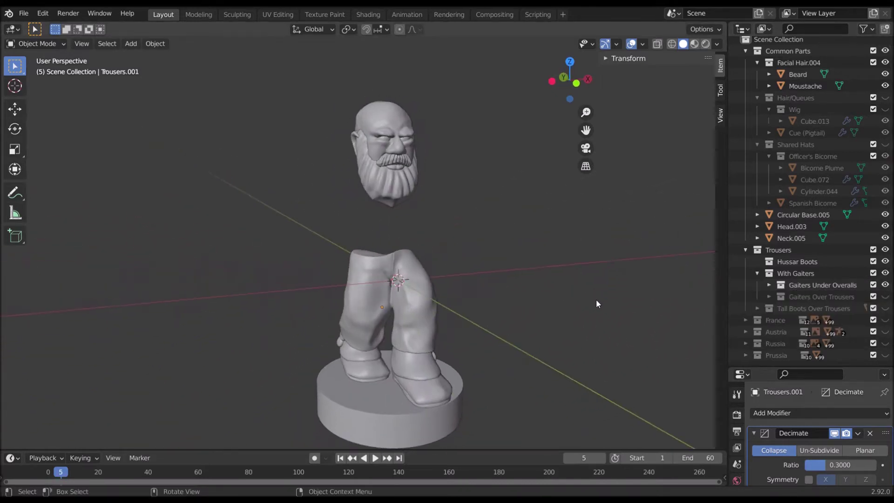
Show the France uniform collection and expand it to list its contents
left_click(885, 320)
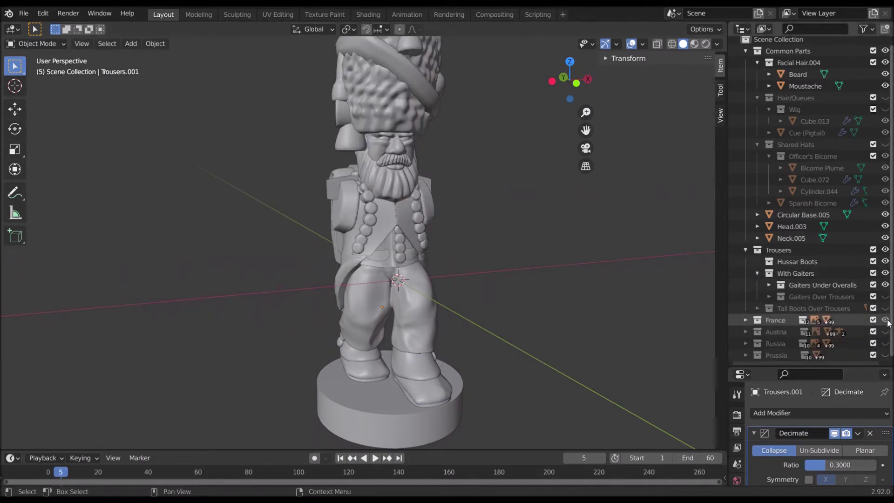
left_click(746, 320)
scroll(748, 319, "down", 2)
middle_click_drag(573, 285, 532, 310)
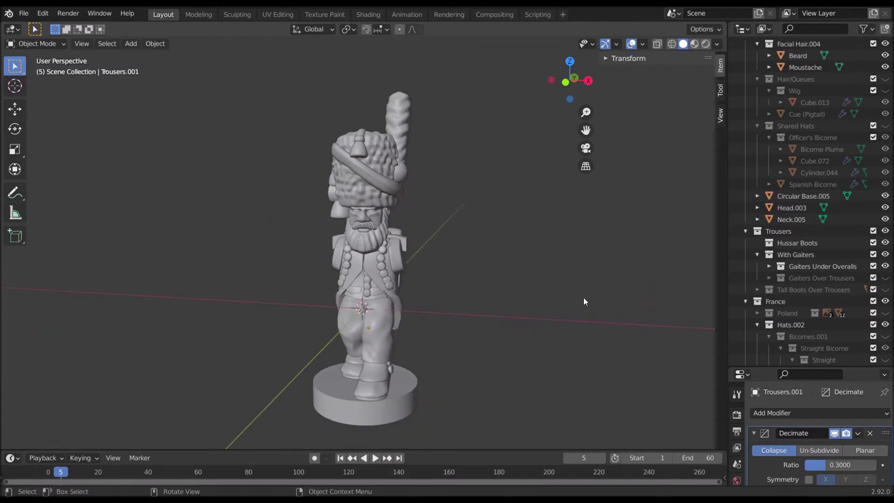
Scroll through the France contents and hide the Bearskin hat collection
scroll(781, 279, "down", 5)
scroll(787, 298, "down", 5)
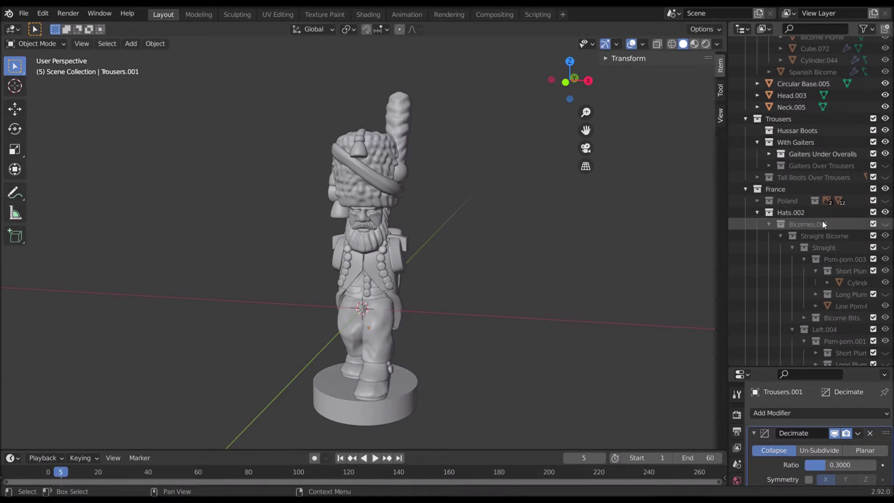
scroll(823, 222, "down", 20)
scroll(819, 229, "up", 15)
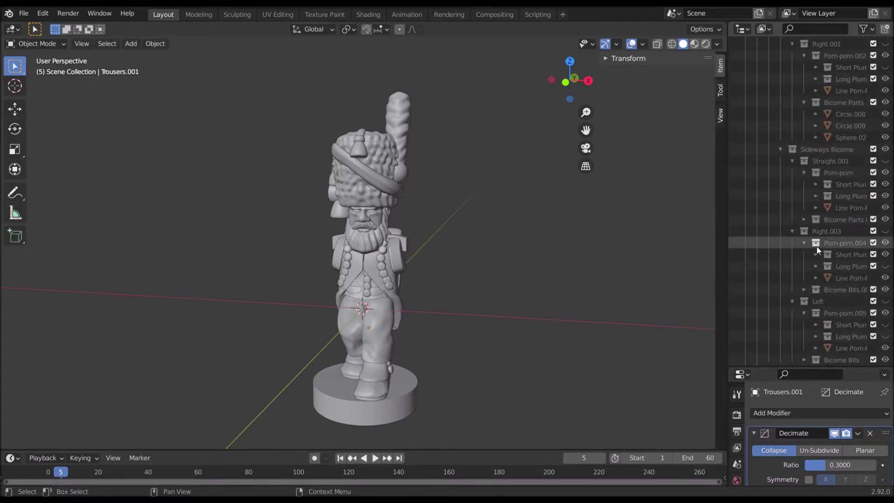
scroll(853, 212, "down", 20)
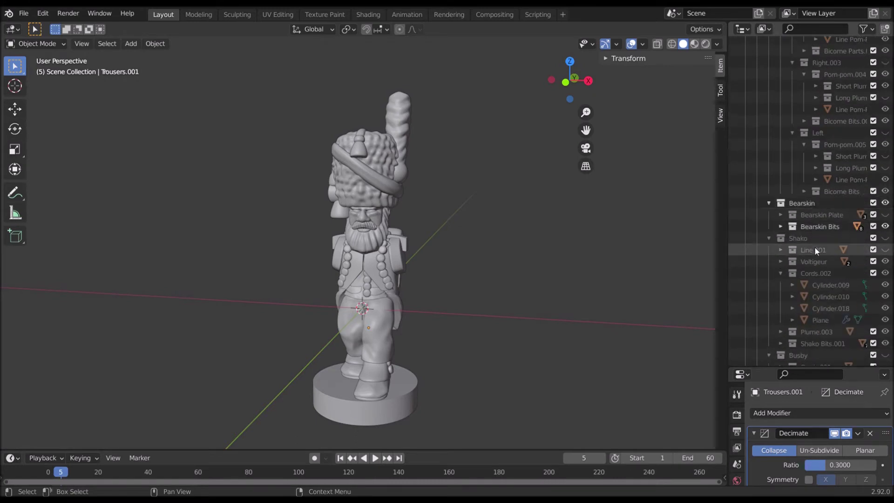
left_click(802, 203)
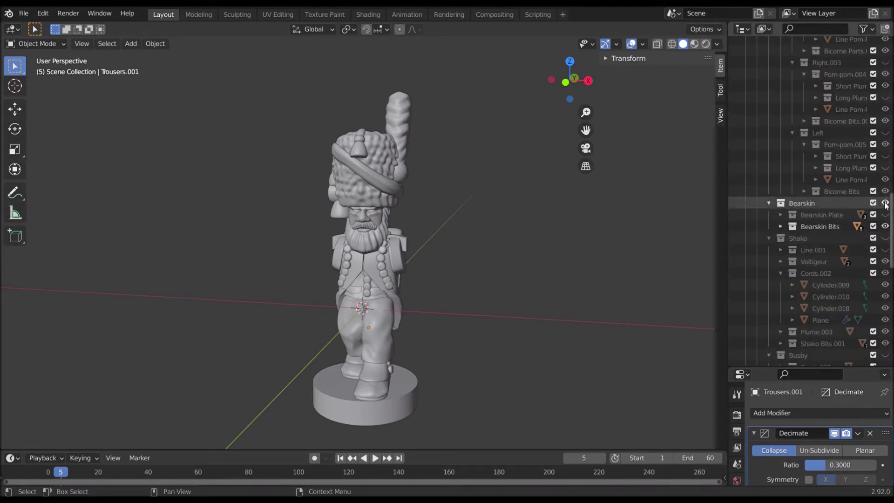
Show the Bicornes.001 hat collection and orbit around the figure to inspect it
key("h")
scroll(787, 224, "up", 20)
scroll(782, 231, "up", 10)
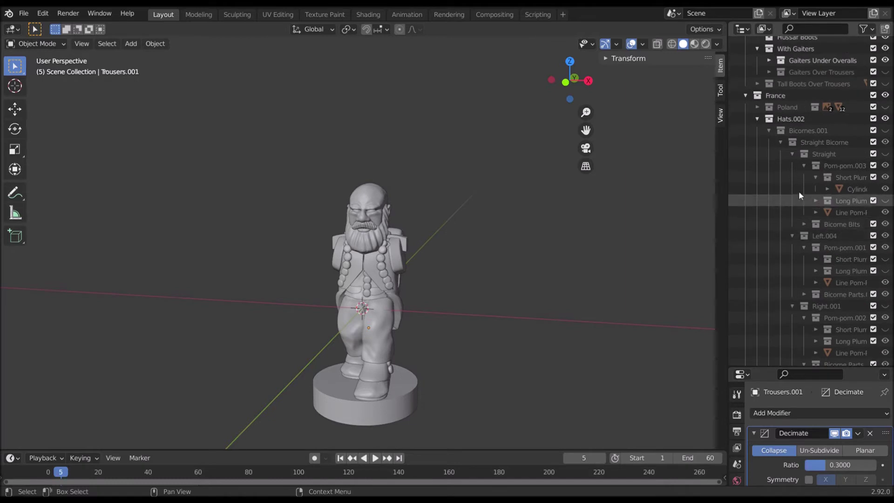
left_click(885, 131)
middle_click_drag(546, 236, 590, 253)
scroll(471, 245, "up", 4)
middle_click_drag(471, 244, 370, 202)
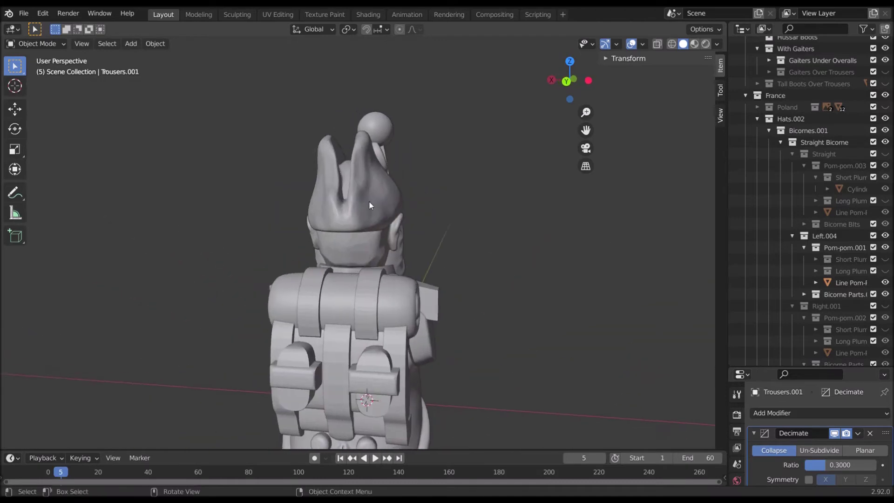
middle_click_drag(455, 292, 852, 238)
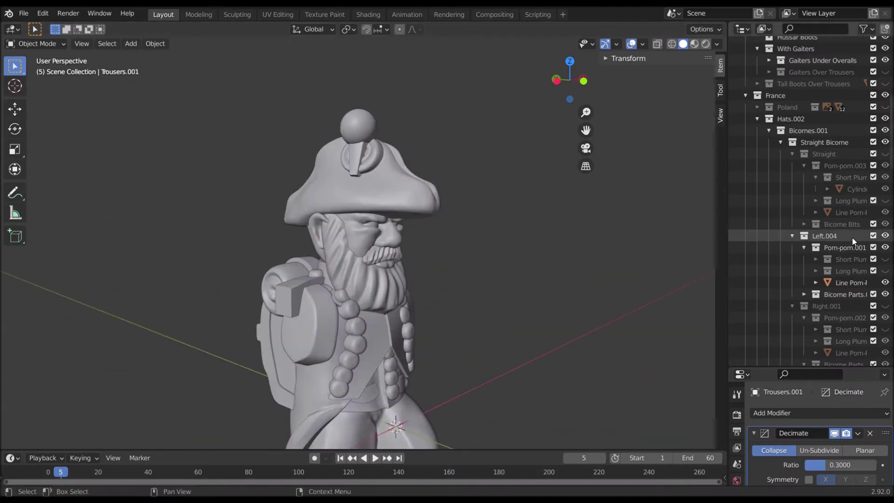
Hide Left.004, try the Straight bicorne, and settle on the Right.001 variant
left_click(885, 236)
left_click(885, 154)
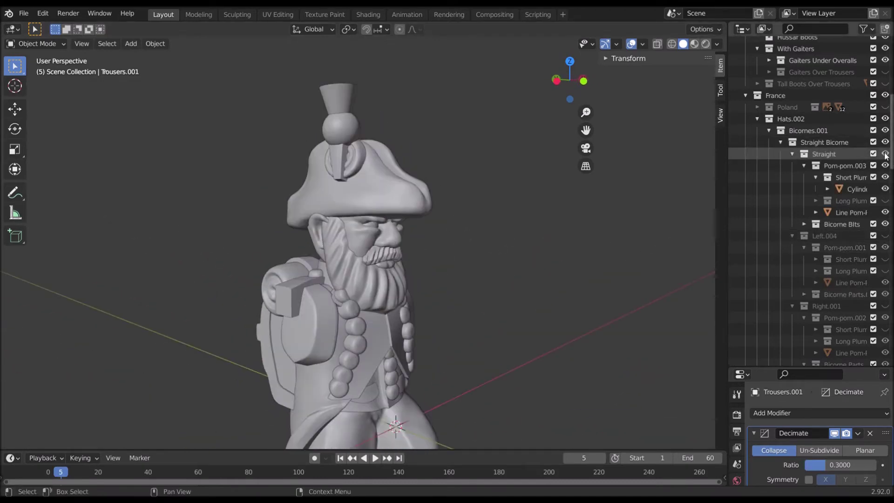
left_click(885, 153)
left_click(885, 306)
middle_click_drag(536, 294, 440, 300)
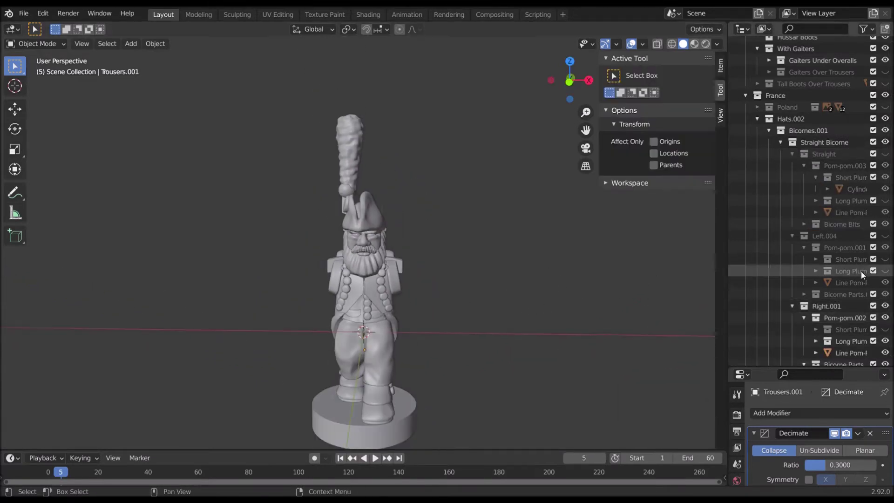
scroll(863, 279, "down", 2)
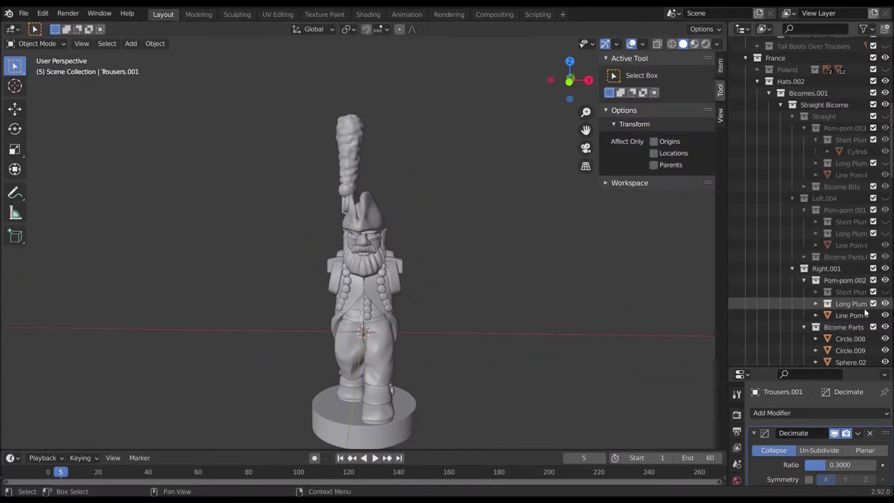
Hide the long plume and the Line Pom-Pom.003 pom-pom on the bicorne
left_click(885, 303)
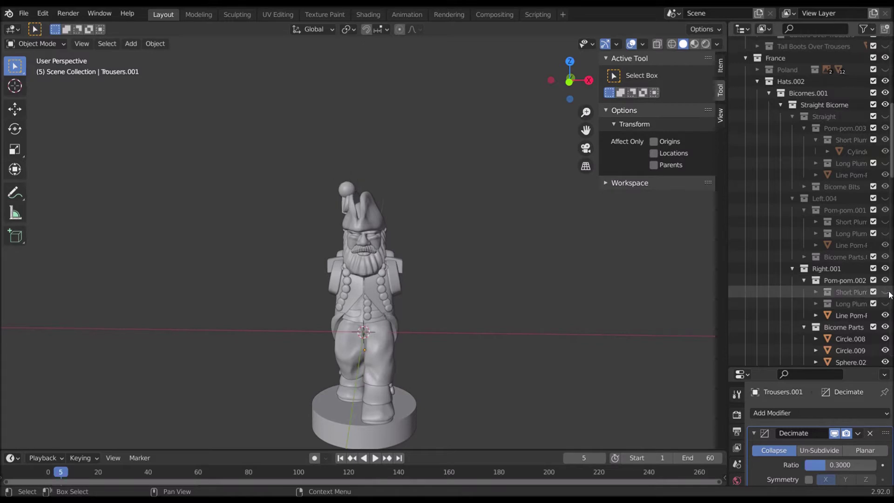
left_click(886, 304)
left_click(838, 317)
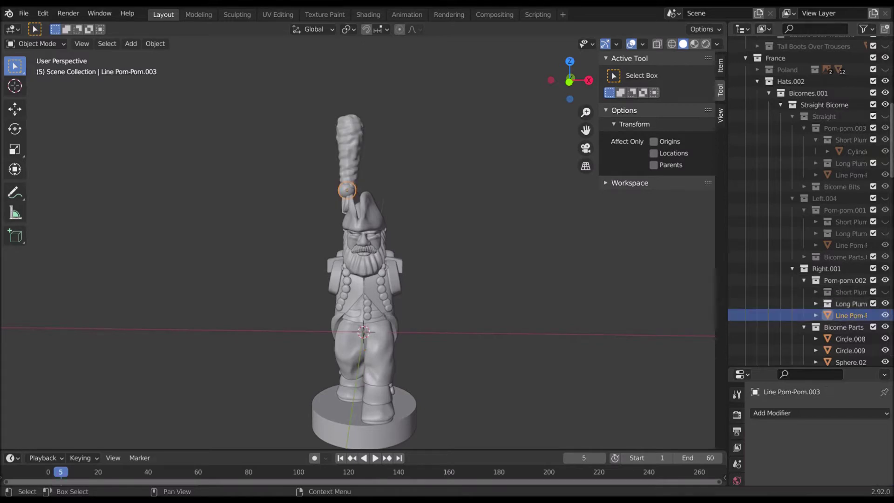
left_click(886, 304)
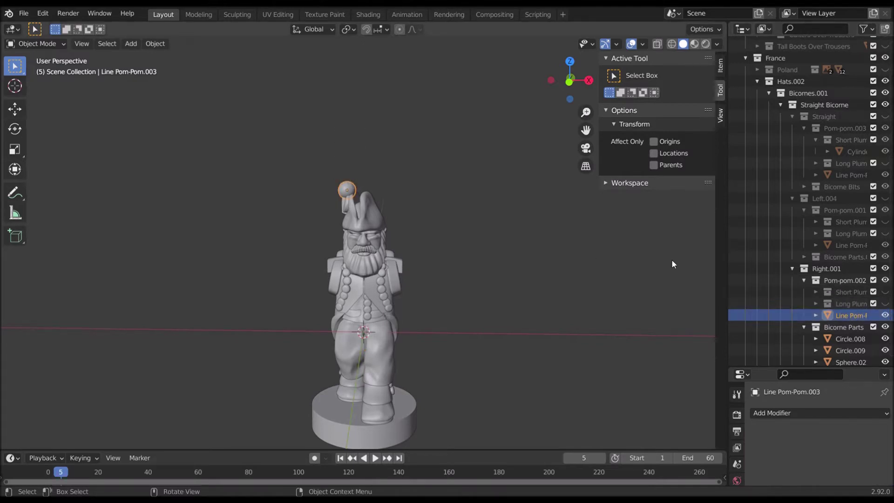
left_click(886, 315)
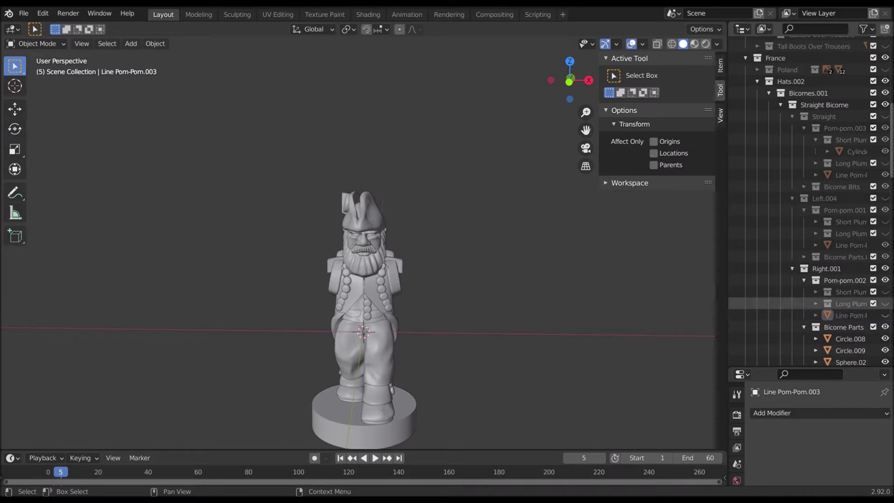
scroll(882, 307, "down", 10)
scroll(878, 293, "up", 8)
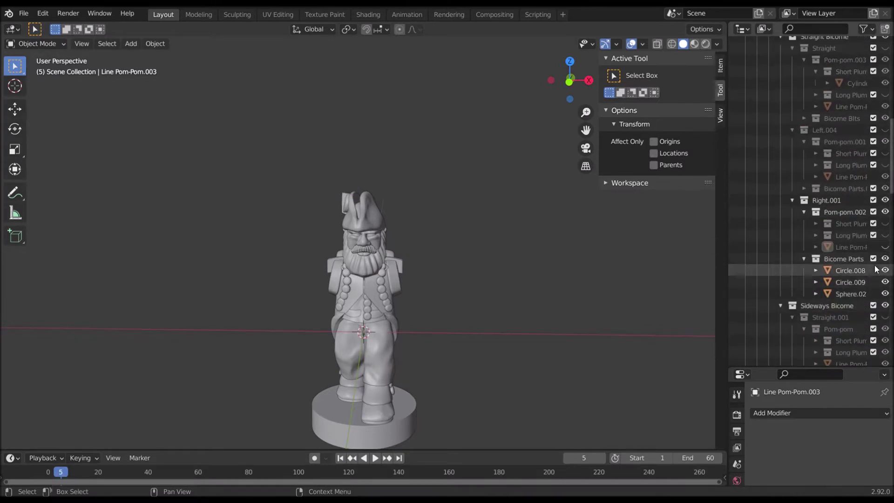
scroll(872, 261, "up", 1)
scroll(869, 256, "down", 2)
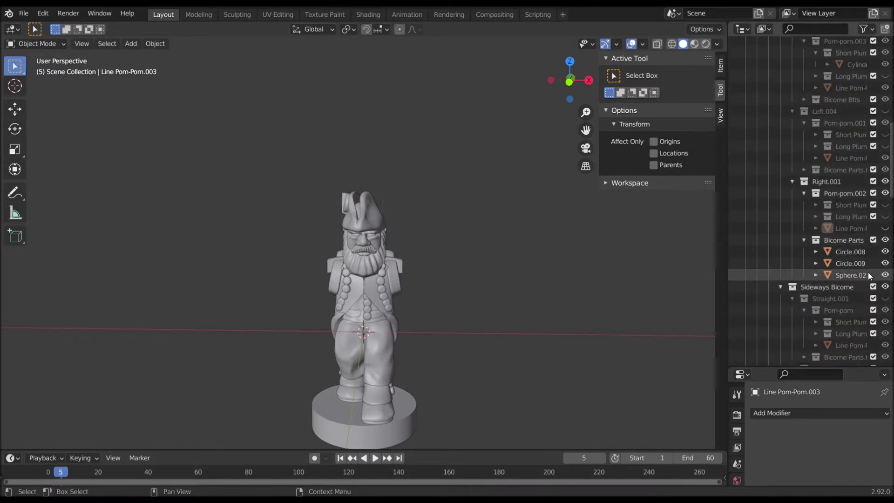
Try the tall plume, then hide Right.001 and bring back the Bearskin hat
left_click(886, 216)
middle_click_drag(661, 262, 406, 283)
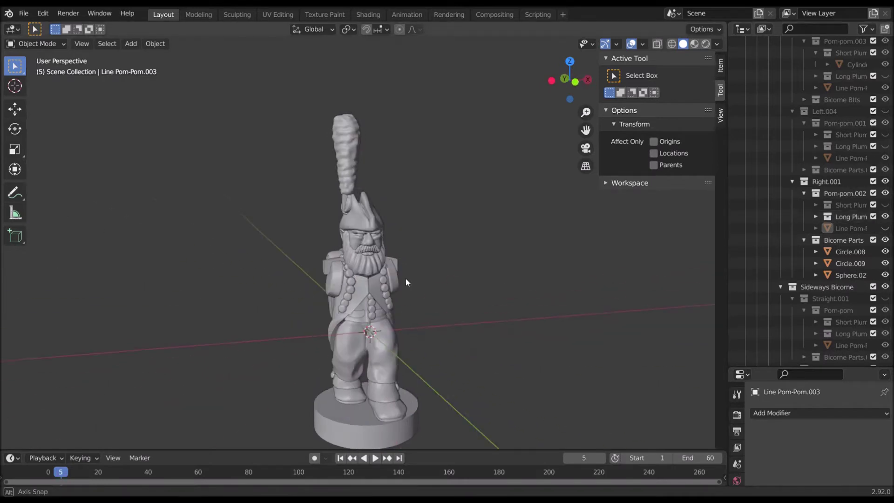
left_click(886, 181)
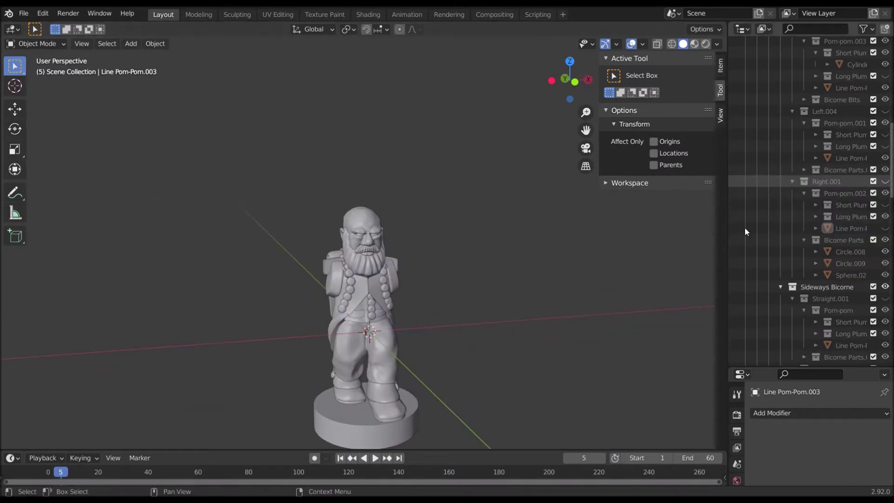
scroll(822, 261, "down", 8)
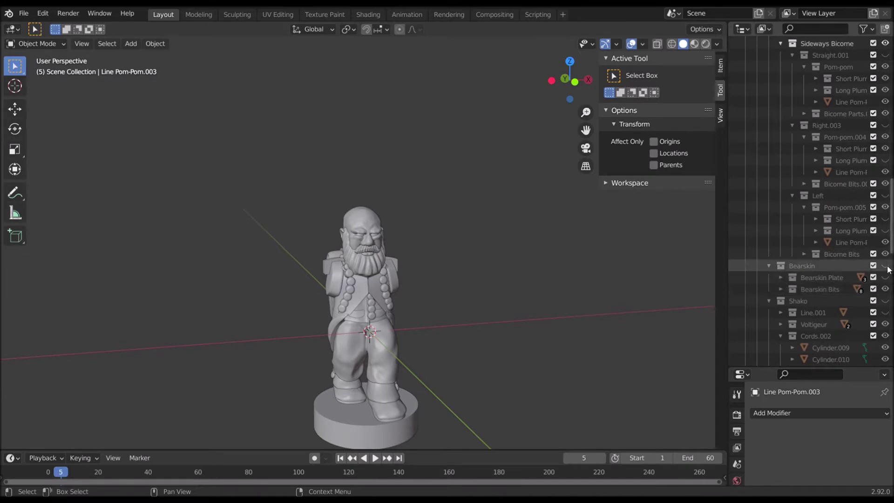
left_click(885, 266)
Show the Bearskin Plate, view it from an angled side, then hide it again
scroll(512, 250, "up", 4)
middle_click_drag(503, 253, 609, 283)
left_click(885, 278)
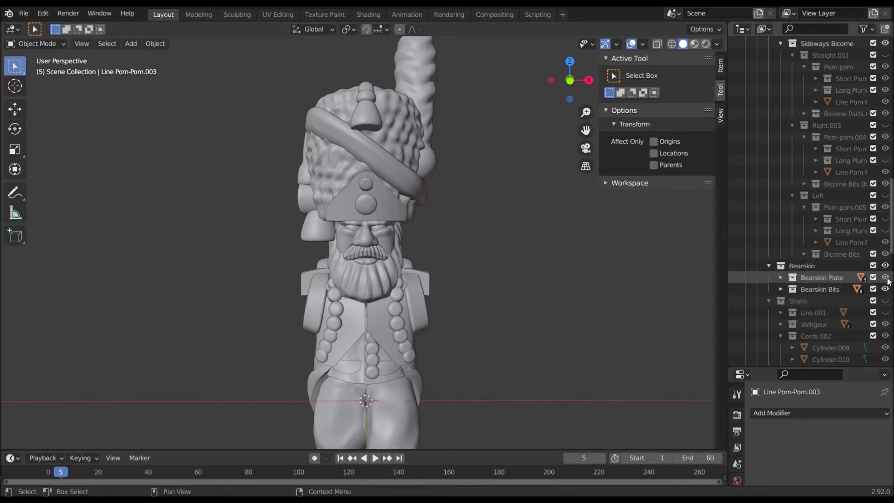
middle_click_drag(471, 235, 554, 227)
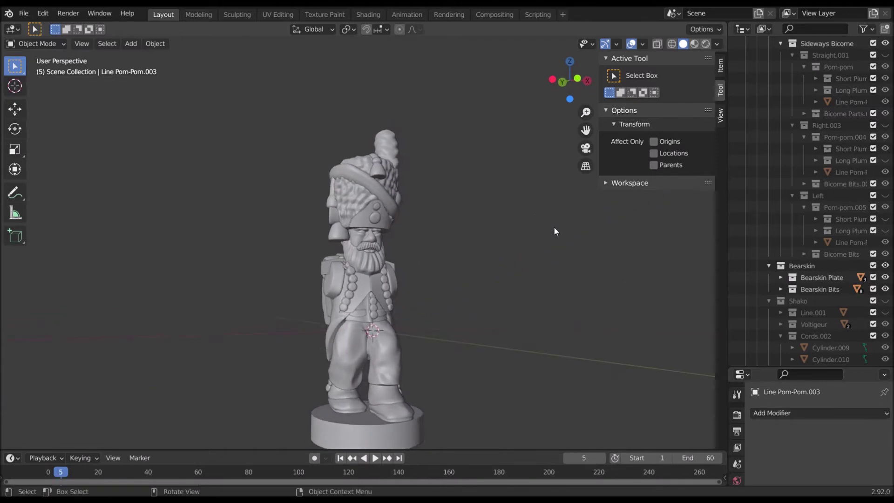
left_click(885, 277)
Orbit around the figure to inspect the bearskin hat from three-quarter and front views
scroll(430, 252, "up", 2)
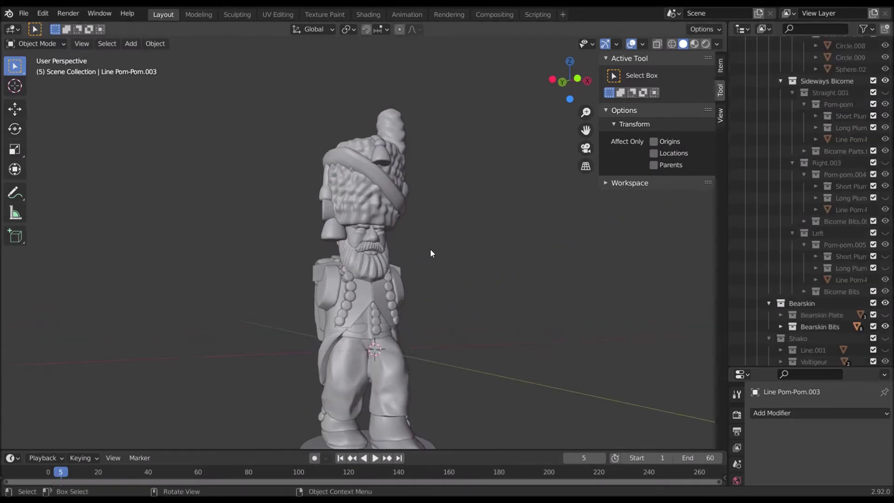
scroll(430, 253, "up", 2)
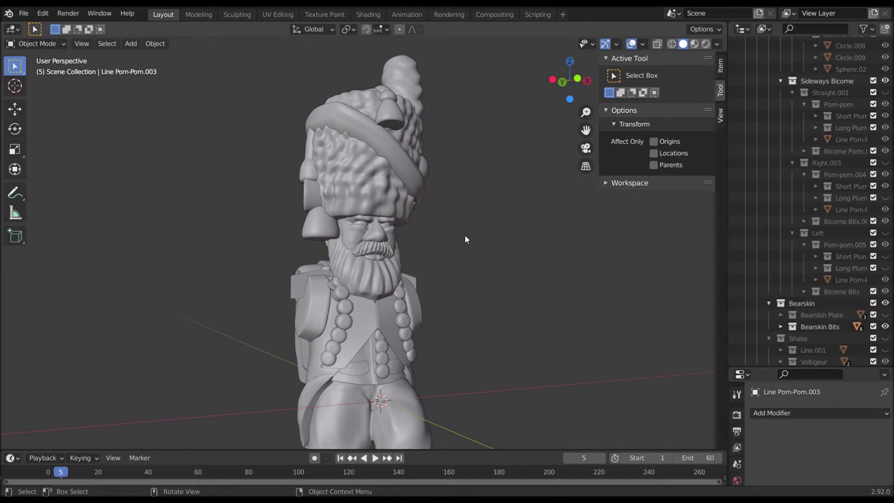
middle_click_drag(465, 236, 398, 239)
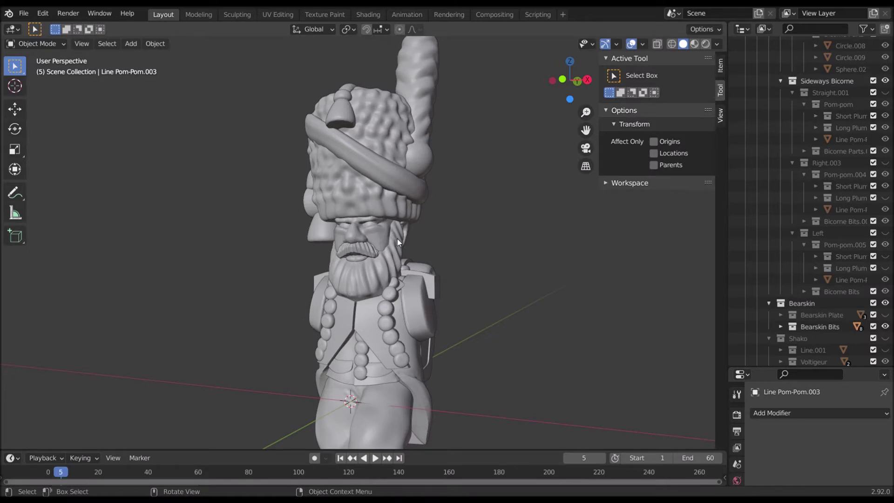
scroll(397, 239, "down", 3)
middle_click_drag(437, 239, 514, 242)
middle_click_drag(587, 254, 634, 268)
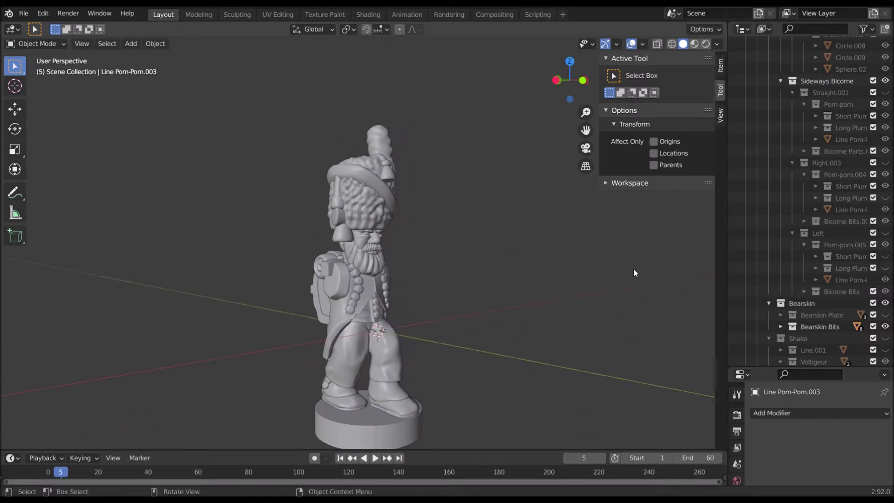
middle_click_drag(442, 224, 427, 223)
Compare the Bearskin Plate once more and leave it hidden
scroll(428, 222, "up", 5)
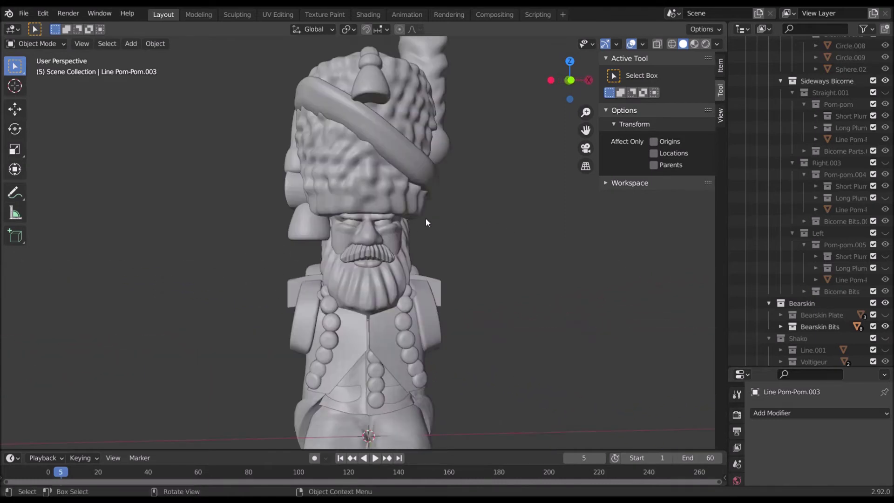
scroll(362, 176, "up", 2)
scroll(437, 172, "down", 3)
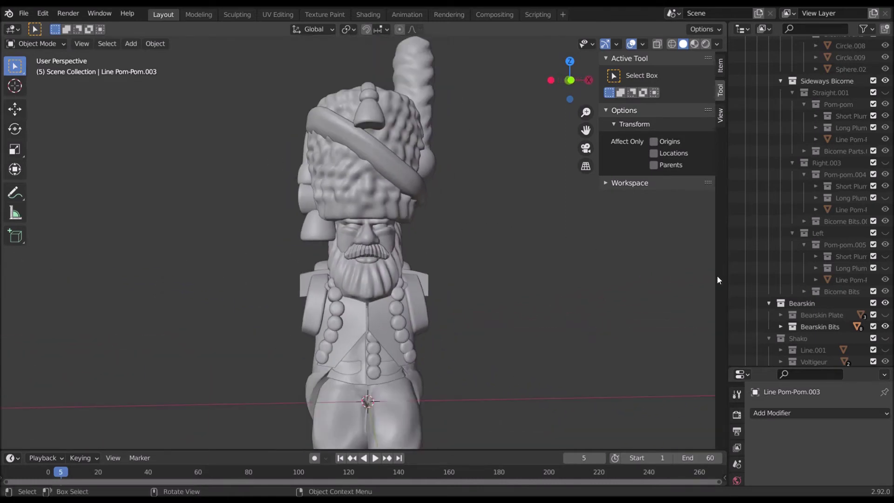
left_click(886, 315)
left_click(886, 315)
scroll(815, 252, "down", 5)
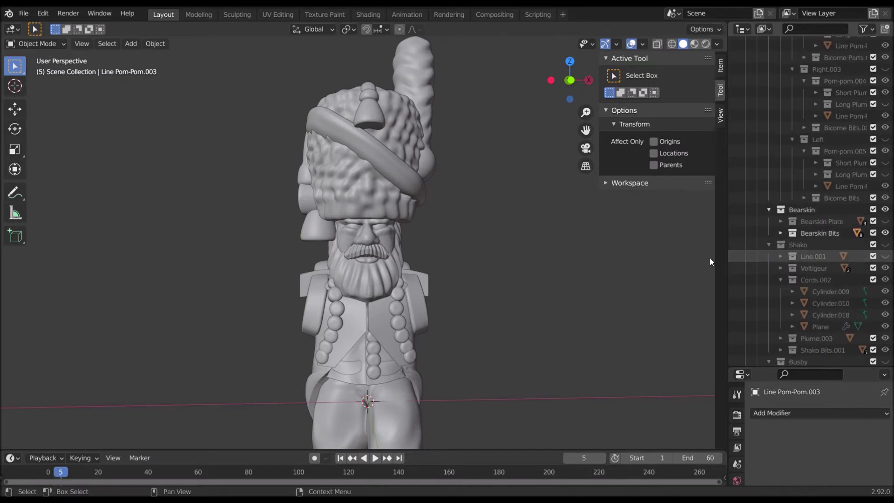
middle_click_drag(710, 258, 490, 206)
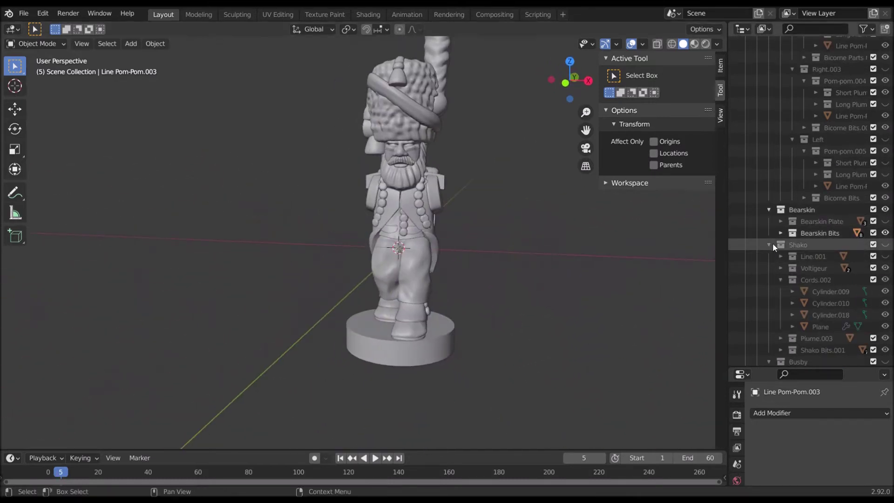
scroll(786, 251, "down", 8)
scroll(796, 247, "down", 4)
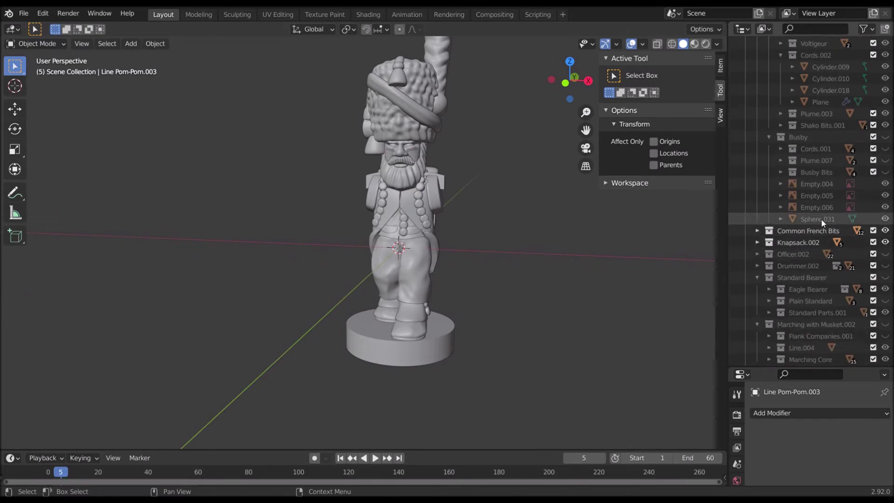
middle_click_drag(535, 251, 680, 216)
left_click(885, 193)
left_click(885, 192)
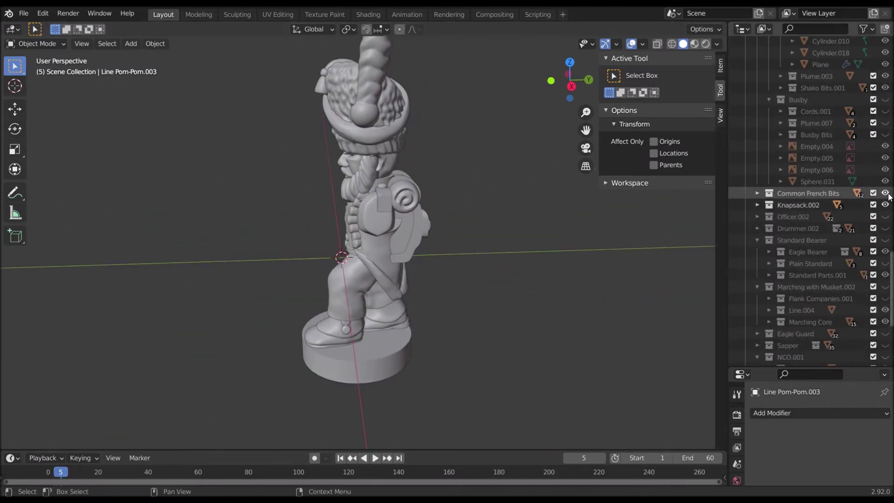
middle_click_drag(605, 247, 402, 208)
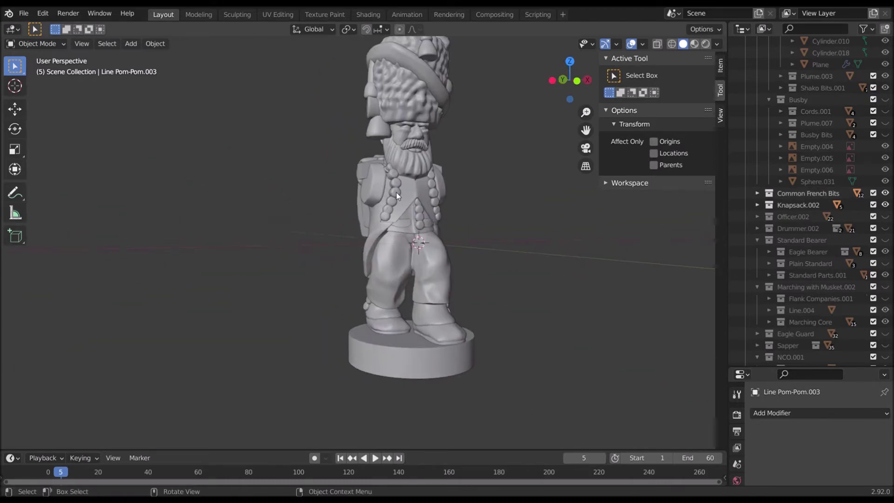
left_click(396, 191)
left_click(404, 225)
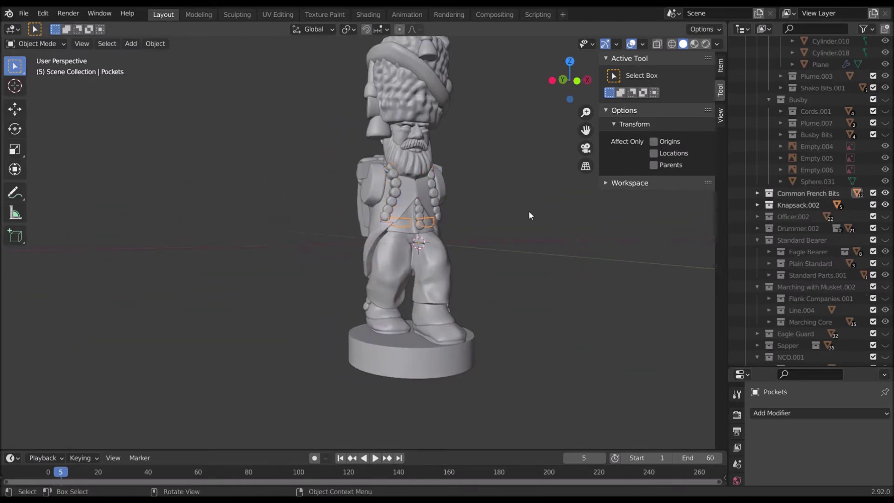
left_click(756, 193)
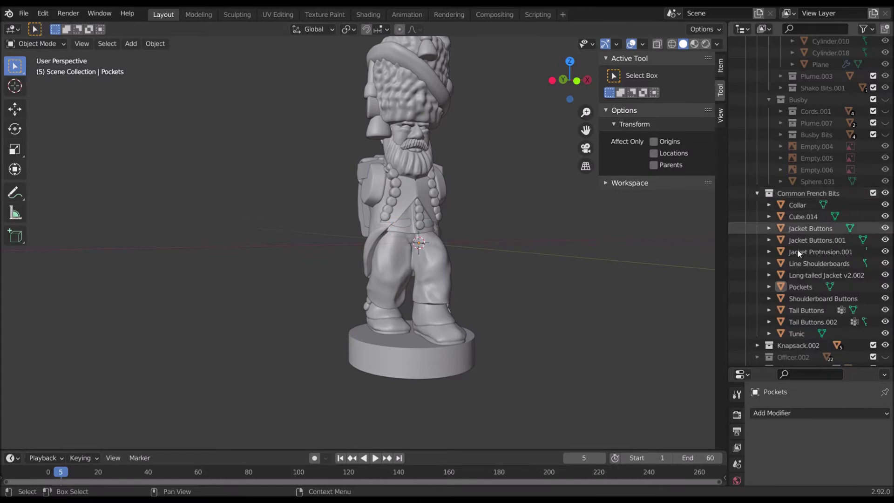
left_click(757, 193)
mouse_move(549, 253)
middle_mouse_down()
mouse_move(503, 247)
mouse_move(504, 234)
mouse_move(555, 239)
middle_mouse_up()
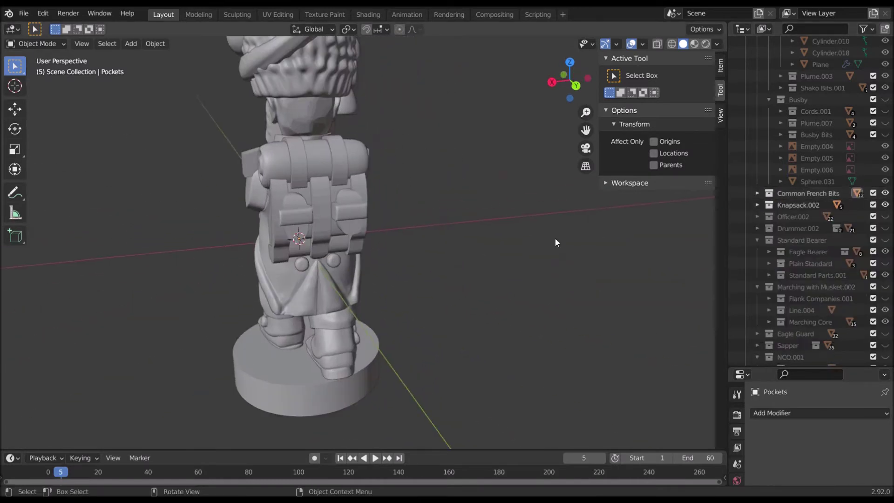
left_click(886, 204)
left_click(885, 205)
middle_click_drag(521, 237, 698, 228)
scroll(786, 217, "down", 3)
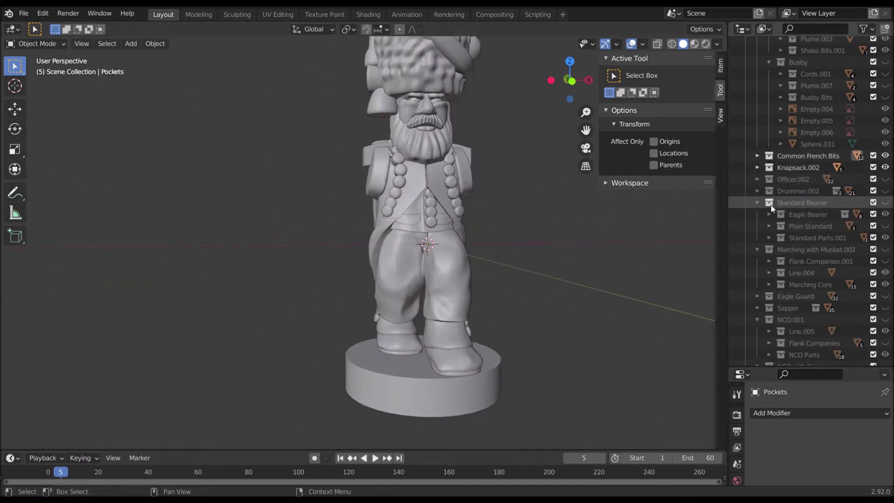
scroll(794, 233, "down", 3)
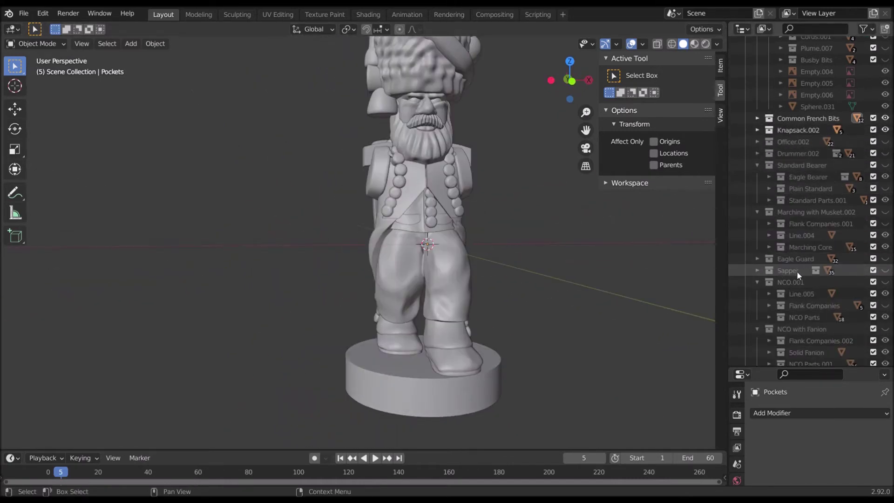
scroll(858, 272, "down", 2)
left_click(757, 253)
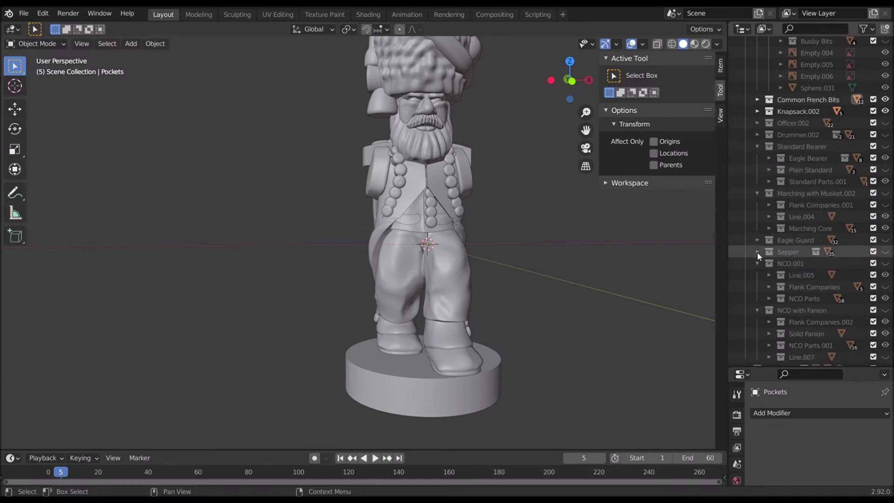
left_click(757, 252)
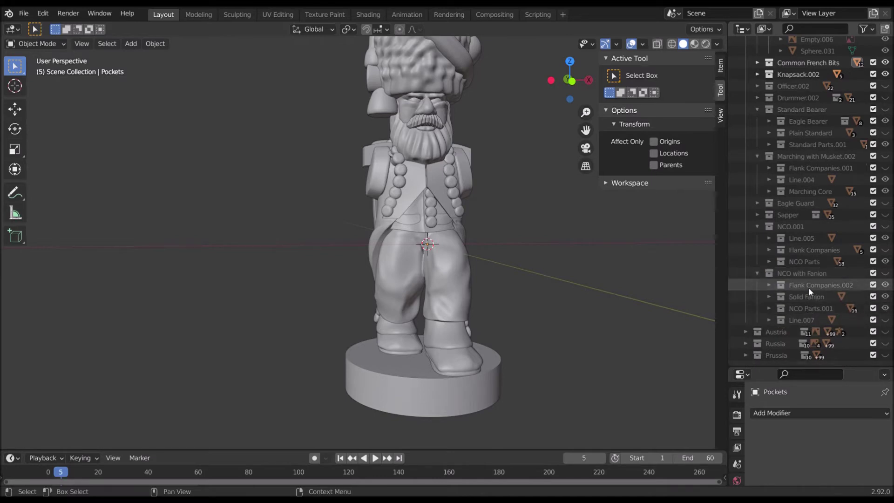
left_click(886, 214)
middle_click_drag(526, 256, 440, 310)
scroll(439, 310, "up", 3)
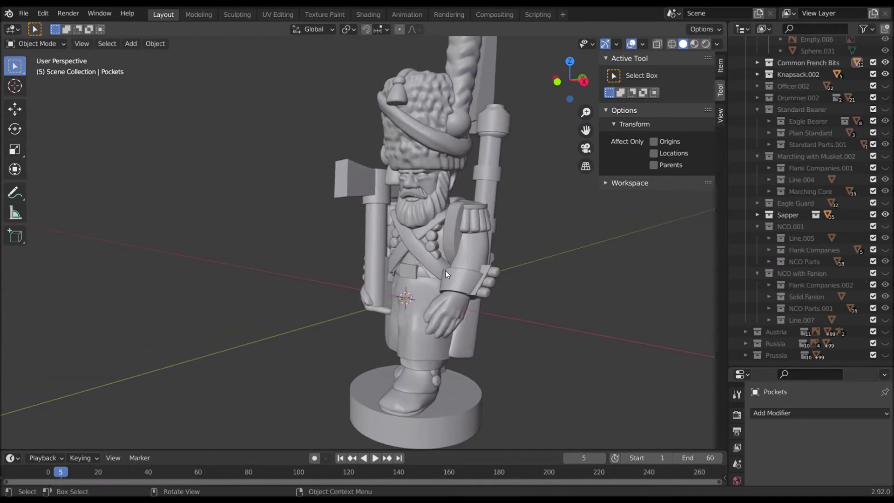
middle_click_drag(495, 309, 606, 278)
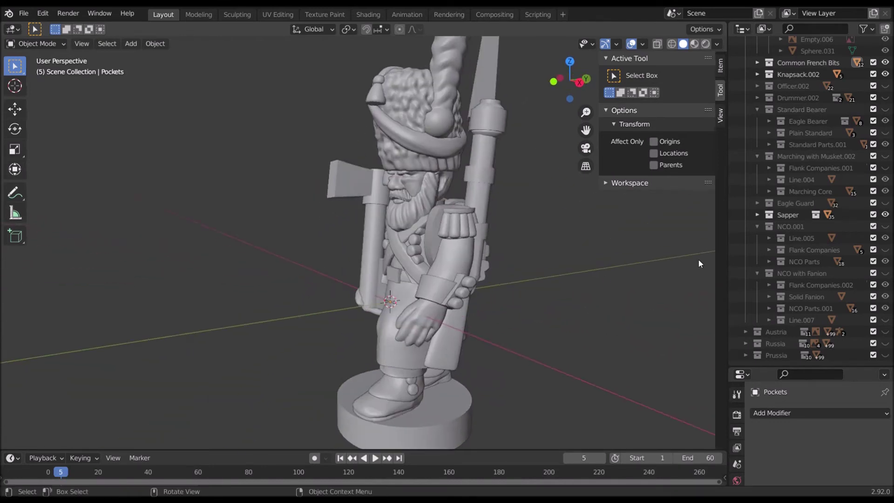
left_click(886, 214)
middle_click_drag(440, 301, 238, 195)
left_click(307, 241)
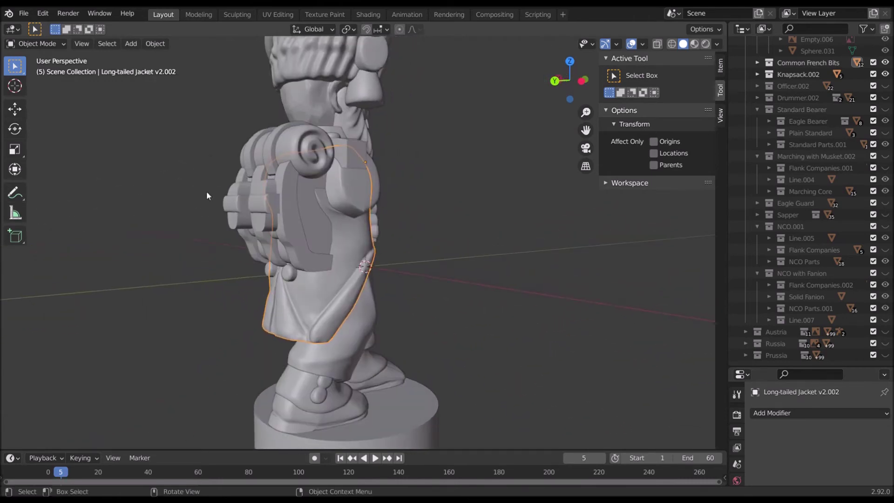
Orbit around the soldier and unhide the Sapper collection's axe, belts and apron
middle_click_drag(301, 149, 304, 179)
middle_click_drag(393, 222, 297, 254)
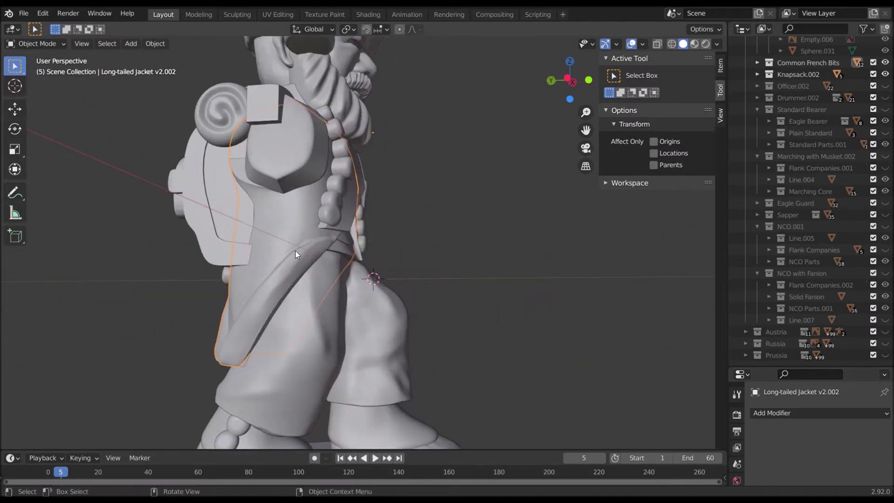
middle_click_drag(459, 205, 714, 258)
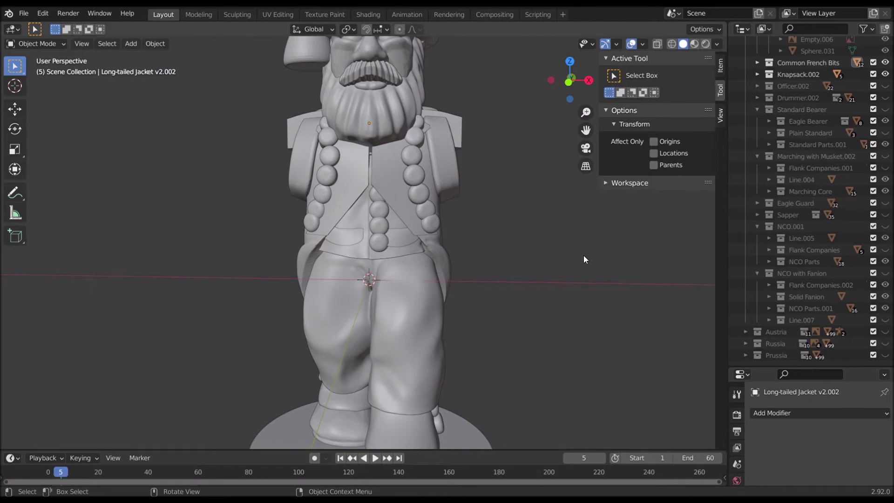
mouse_move(576, 256)
middle_mouse_down()
mouse_move(557, 282)
mouse_move(474, 290)
mouse_move(588, 261)
middle_mouse_up()
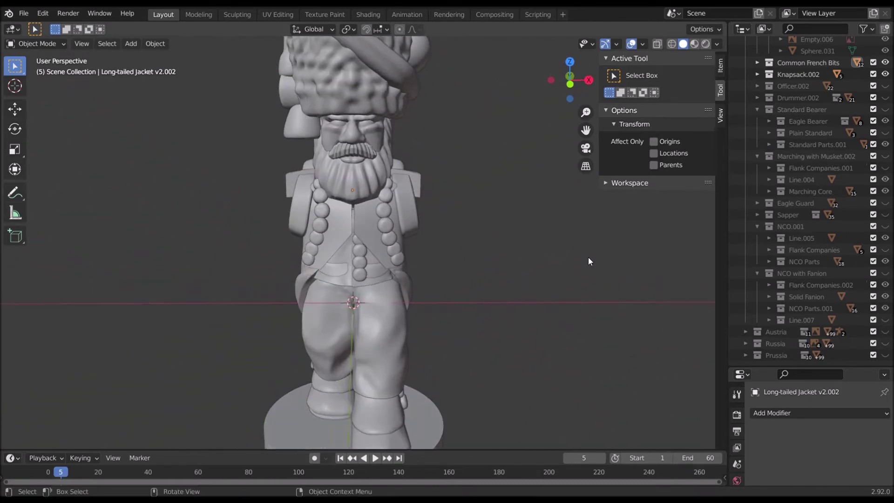
left_click(885, 214)
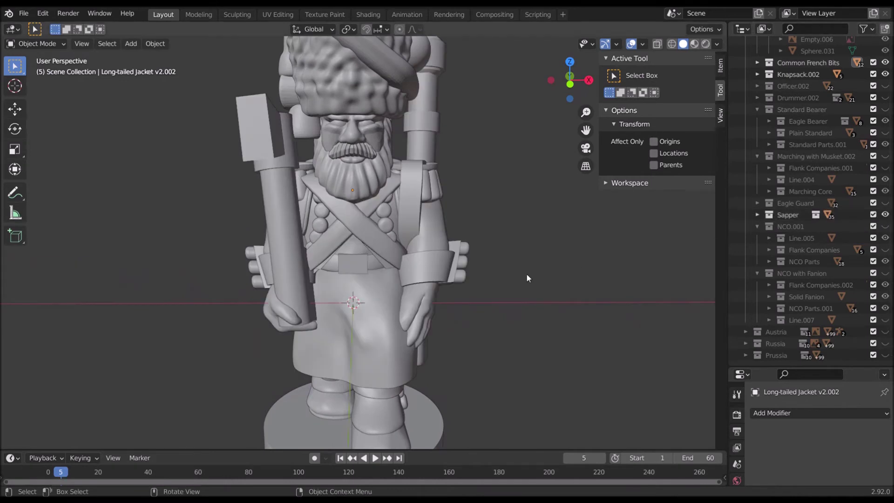
Check the export options in the File menu, then select the circular base
scroll(471, 302, "down", 3)
middle_click_drag(471, 302, 549, 272)
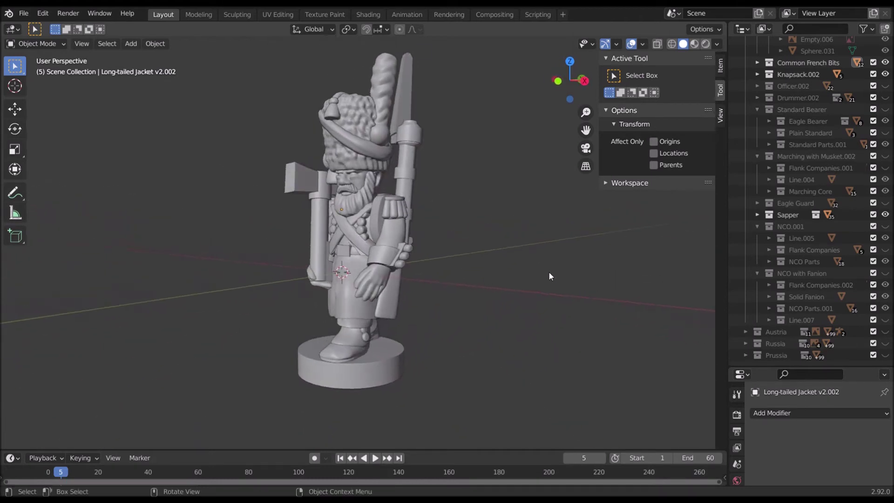
left_click(25, 13)
middle_click_drag(395, 233, 462, 294)
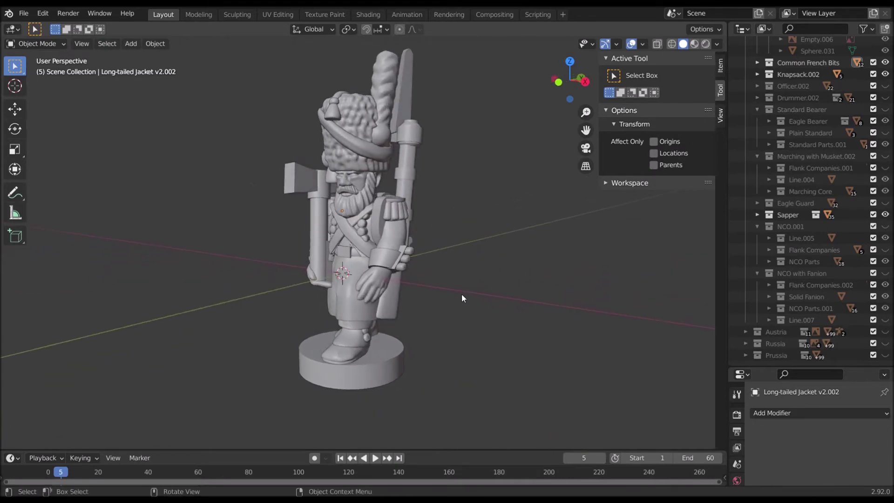
left_click(381, 365)
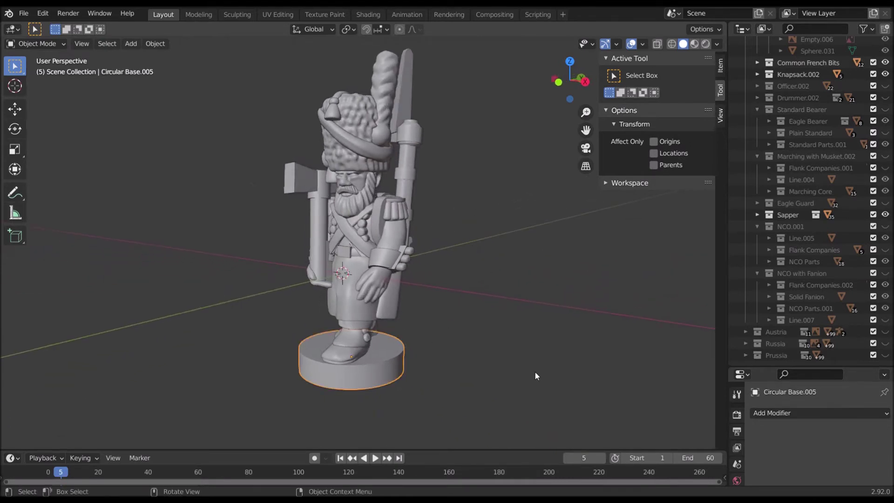
Copy all 69 miniature parts, deselect them, and start closing Complete Figures4.blend
key("a")
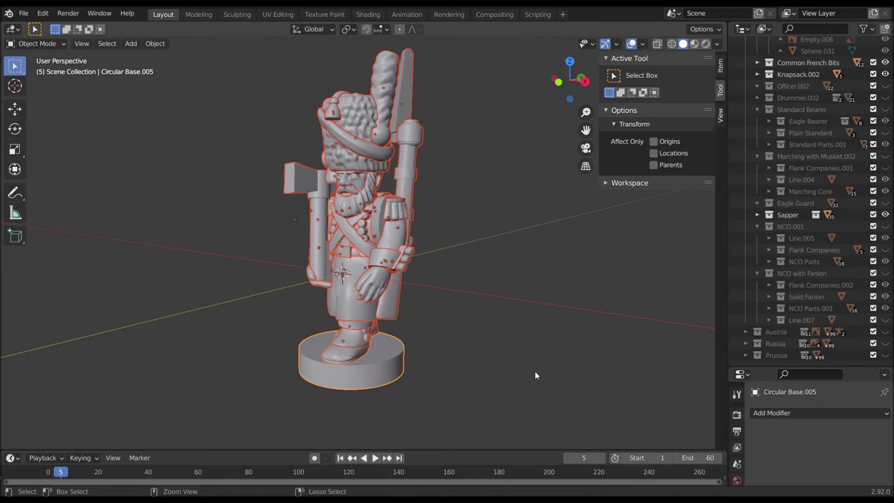
key("ctrl+c")
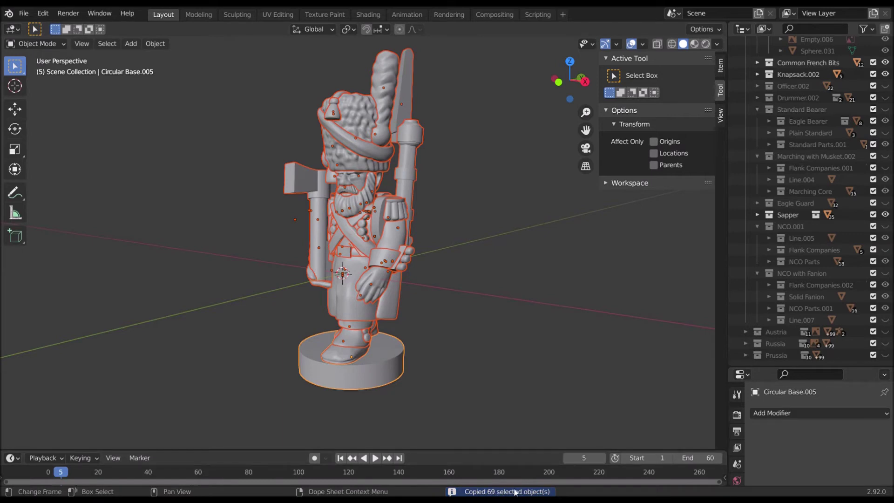
middle_click_drag(501, 354, 522, 361)
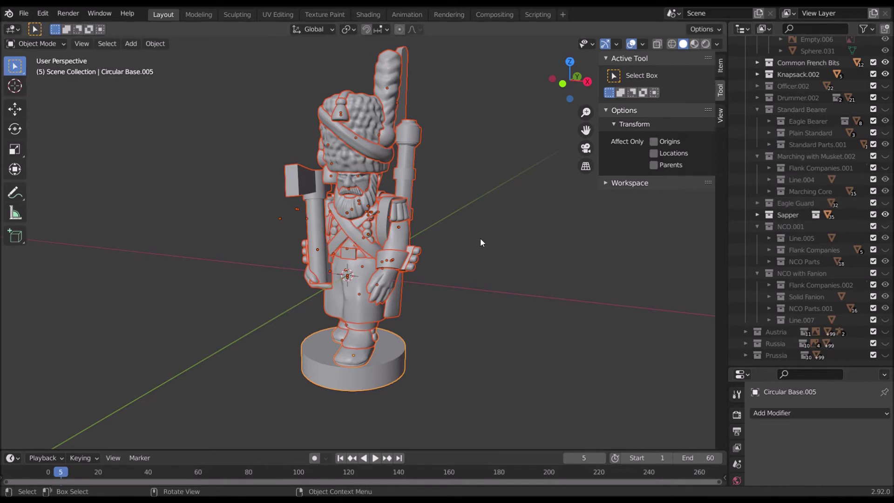
middle_click_drag(481, 240, 459, 242)
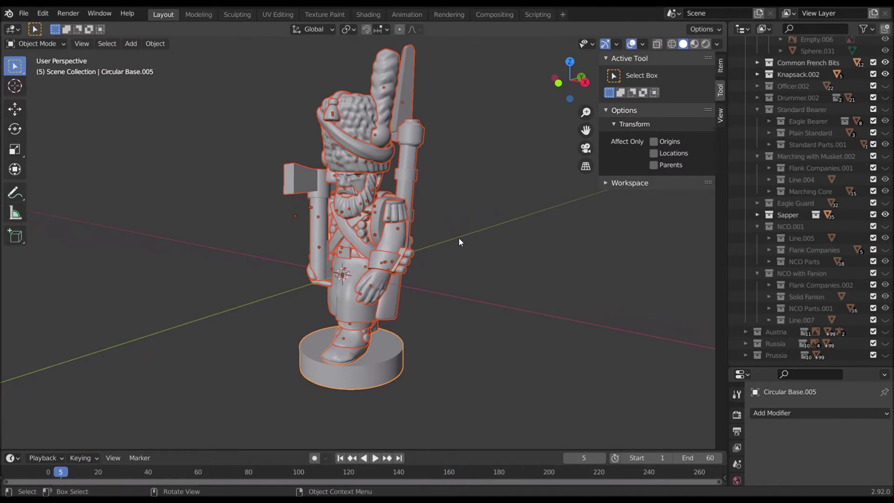
left_click(460, 239)
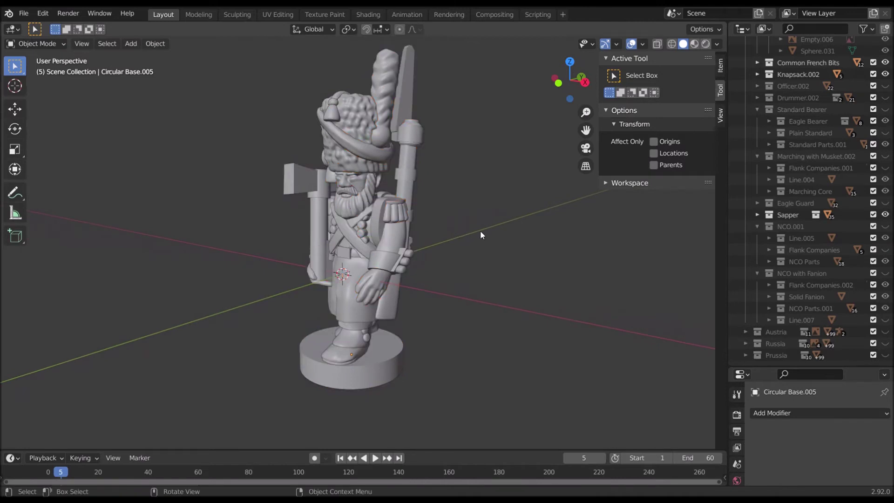
key("ctrl+q")
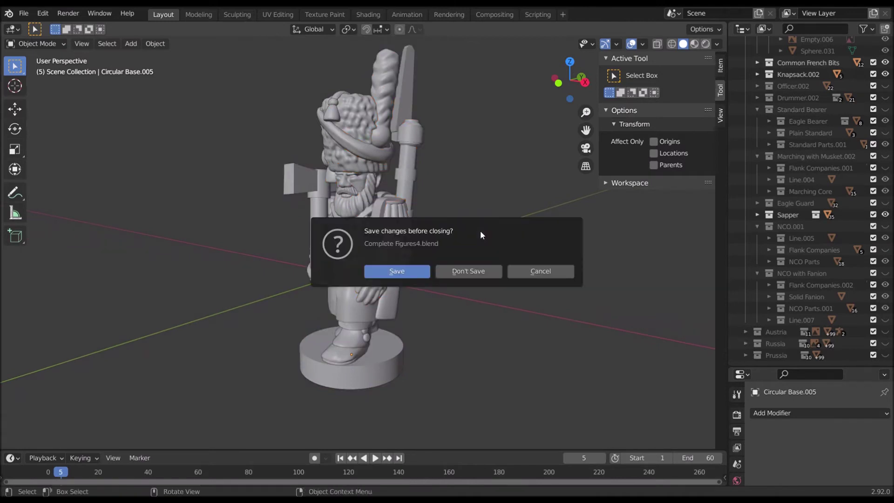
Discard changes to the old file and paste the copied sapper parts into the fresh millimetre scene
key("Escape")
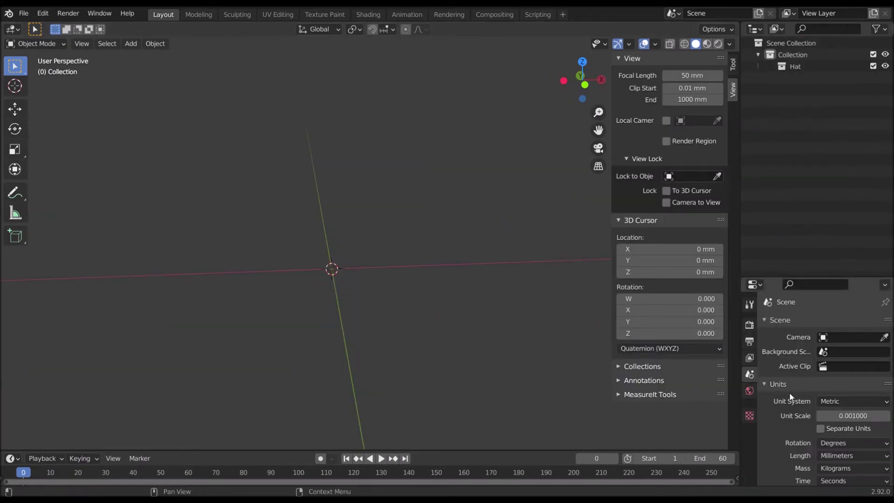
scroll(819, 396, "down", 3)
middle_click_drag(450, 271, 422, 266)
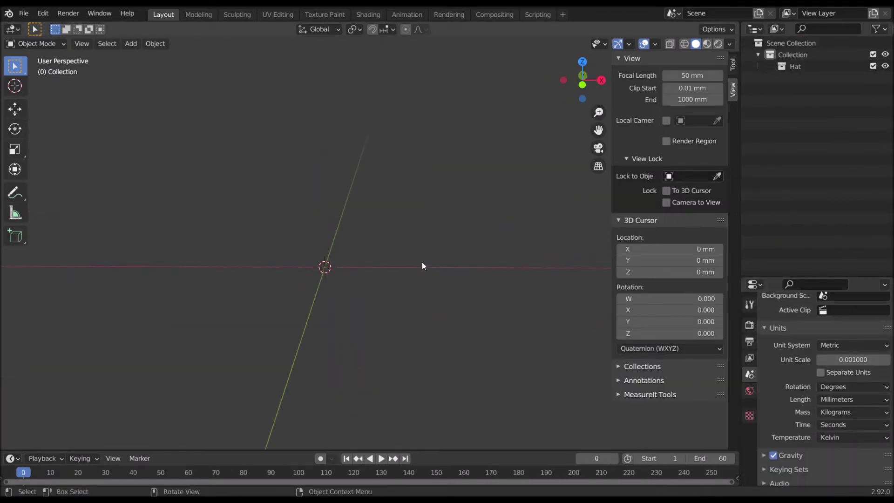
key("ctrl")
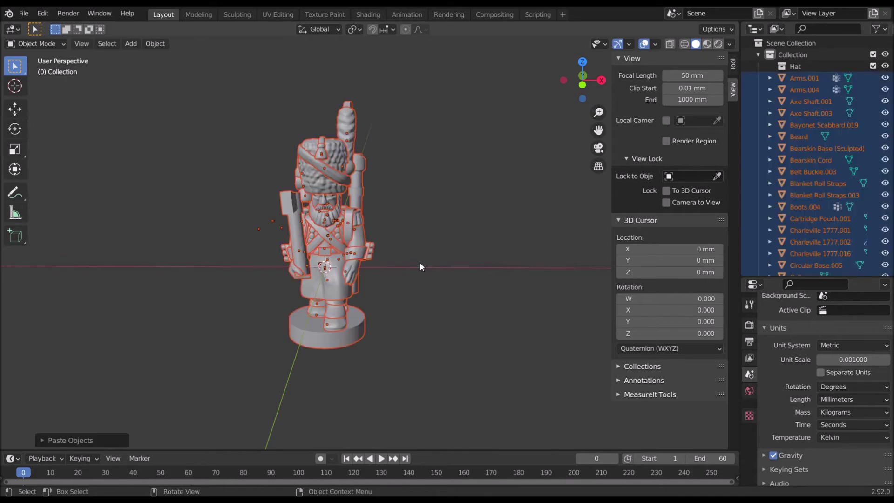
left_click(155, 209)
middle_click_drag(155, 208, 111, 192)
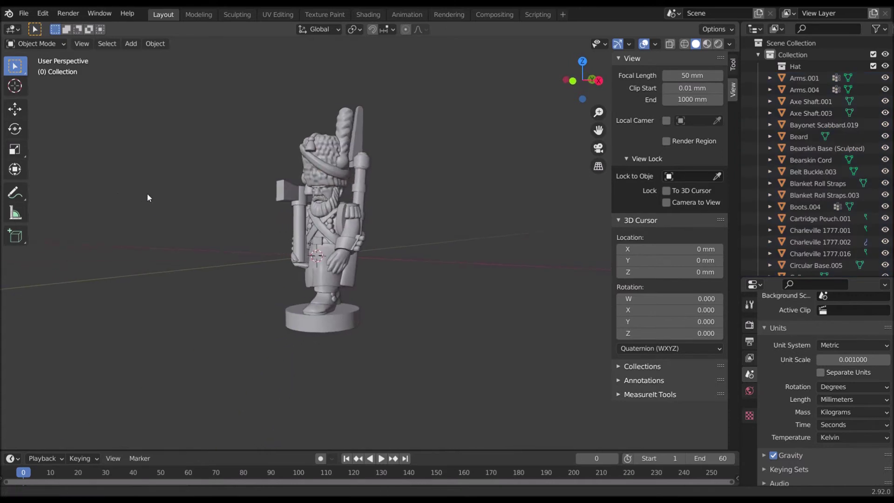
scroll(220, 198, "up", 3)
Export the scene as an STL (.stl) file, then orbit the view to check the soldier
left_click(24, 12)
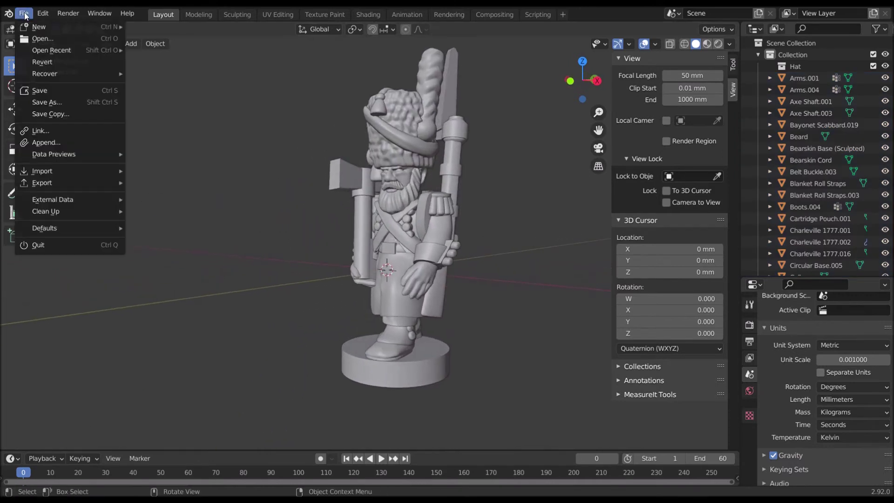
mouse_move(73, 183)
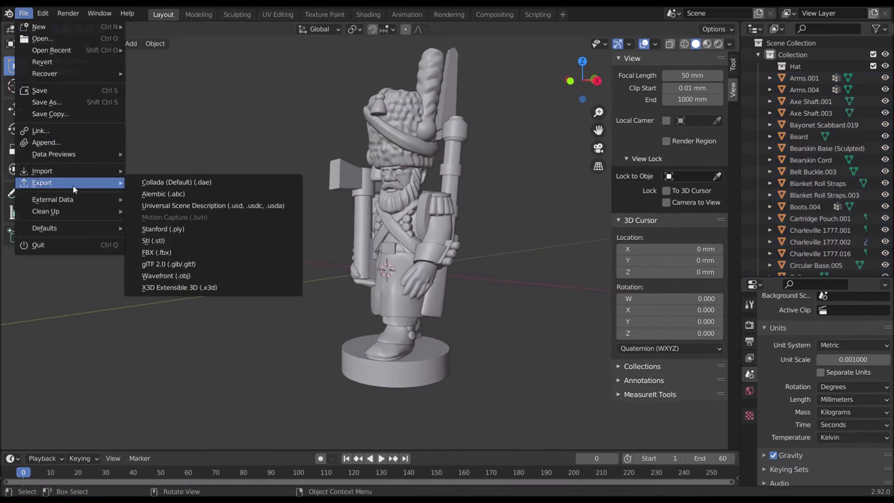
left_click(168, 240)
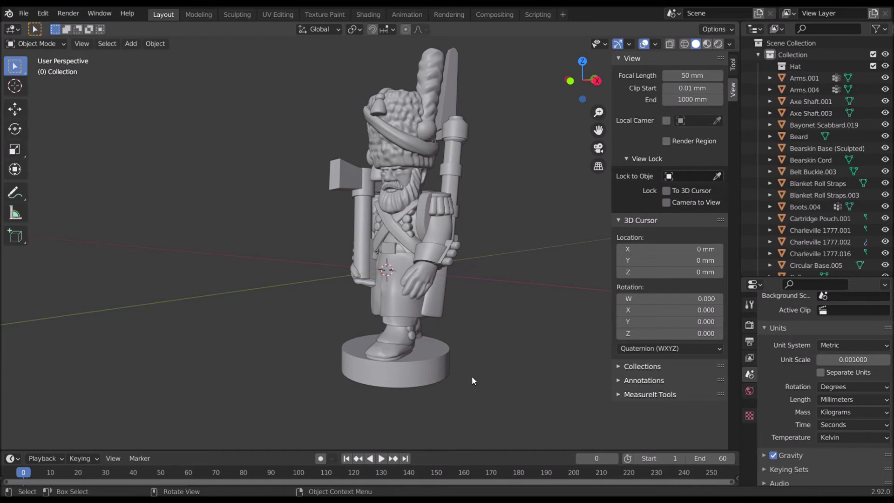
middle_click_drag(437, 389, 410, 387)
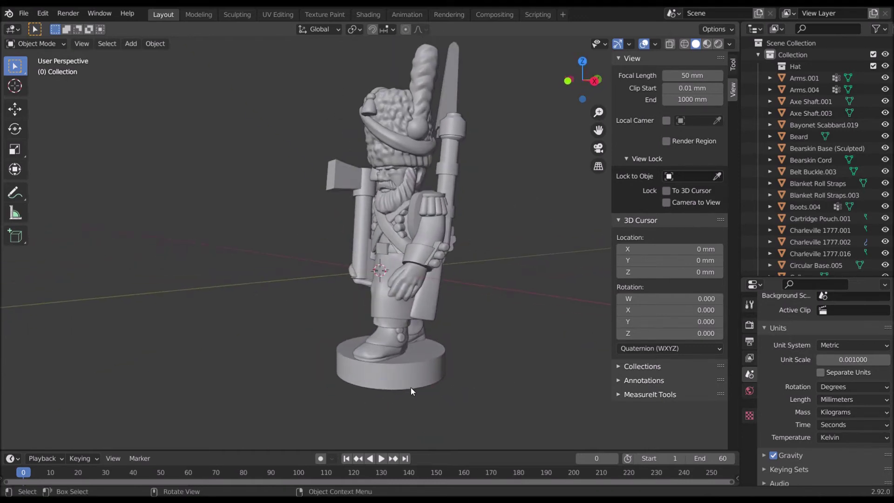
mouse_move(411, 387)
middle_mouse_down()
mouse_move(524, 390)
mouse_move(419, 400)
middle_mouse_up()
scroll(420, 400, "down", 1)
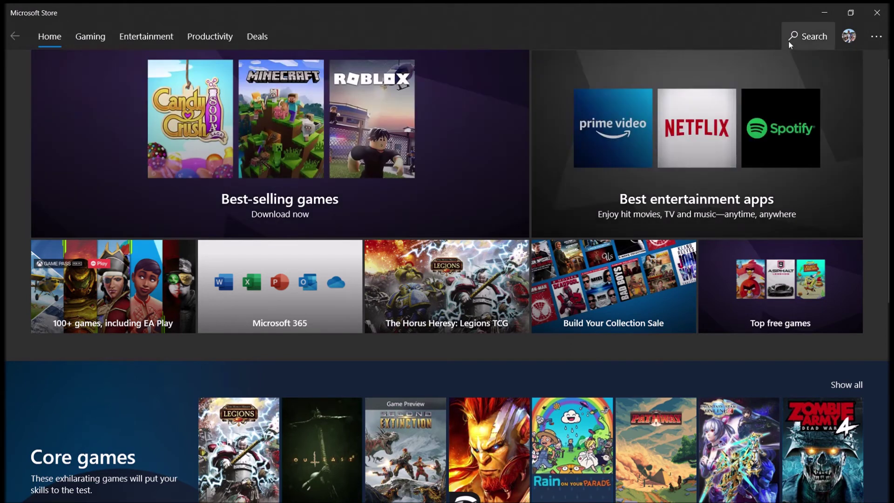
Search the Microsoft Store for '3D Builder'
left_click(792, 38)
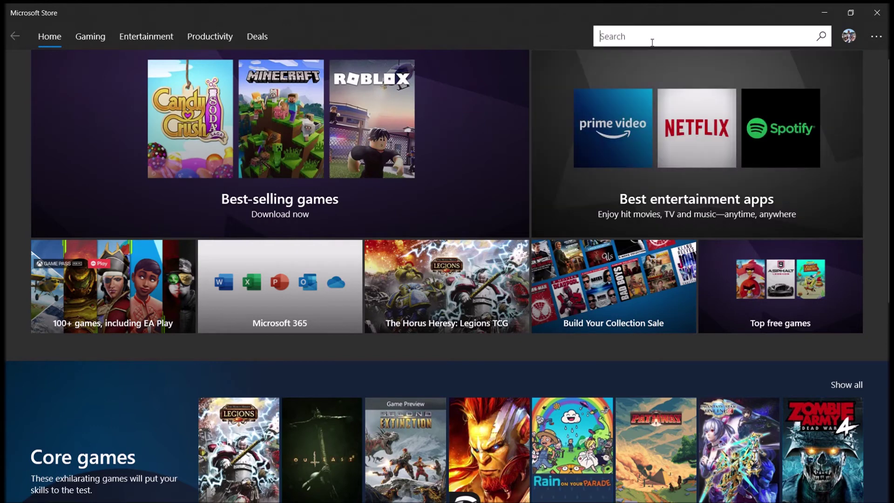
type("3D Builder")
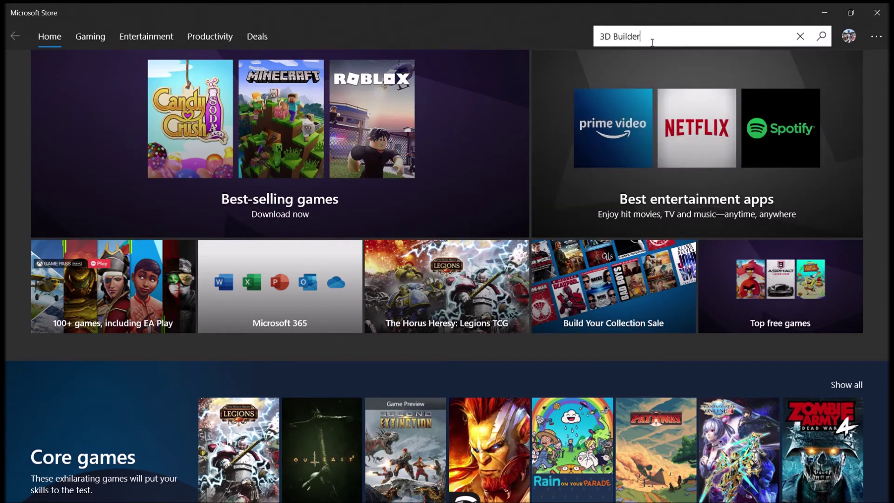
key("Return")
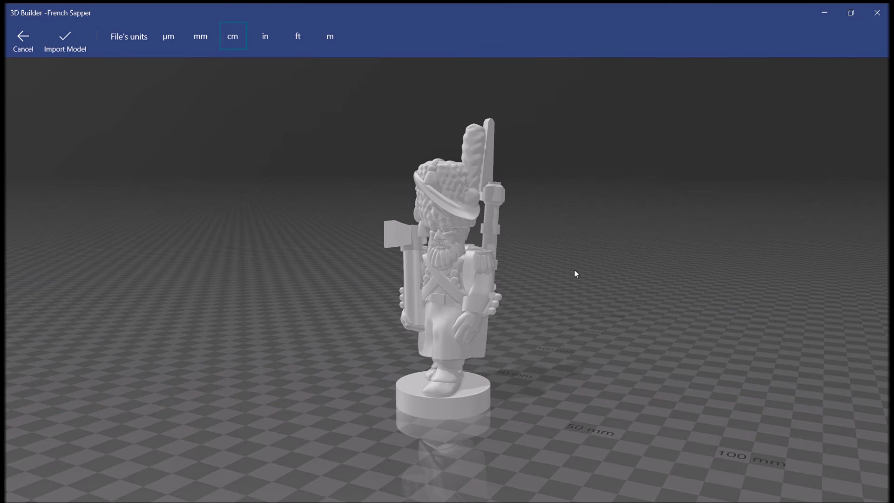
Import the French Sapper model into the scene with cm file units
left_click(70, 47)
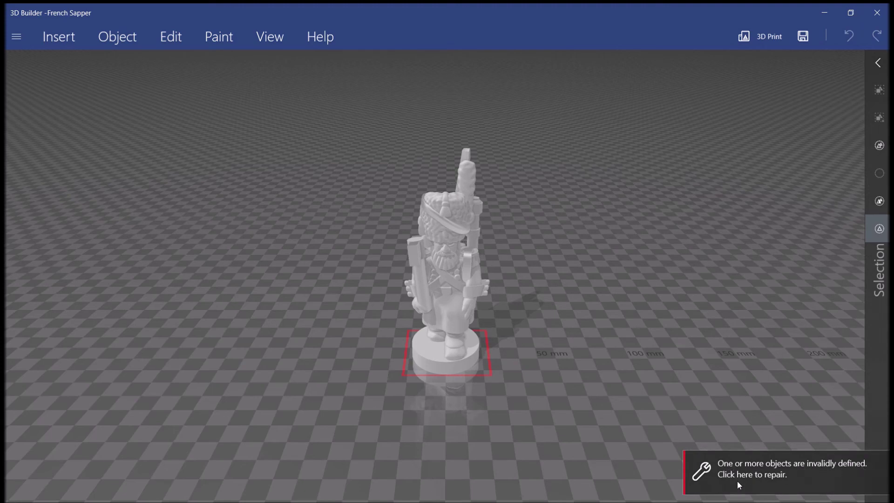
scroll(589, 321, "up", 10)
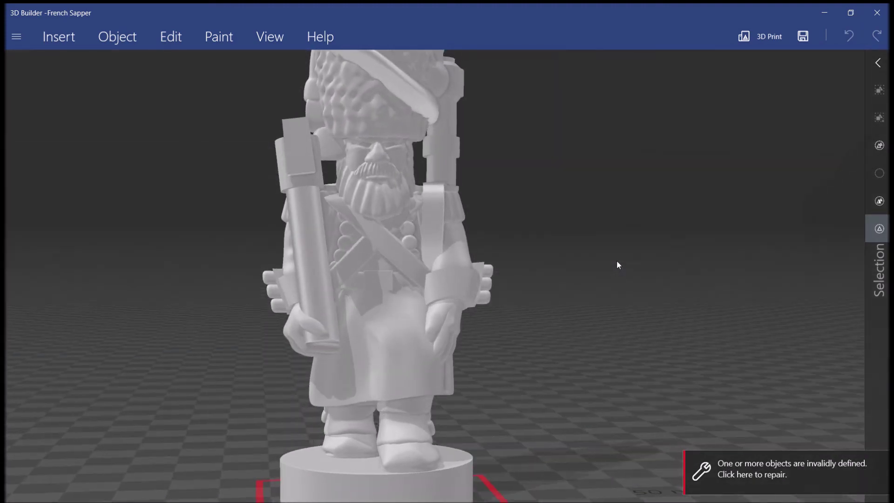
left_click_drag(616, 265, 343, 242)
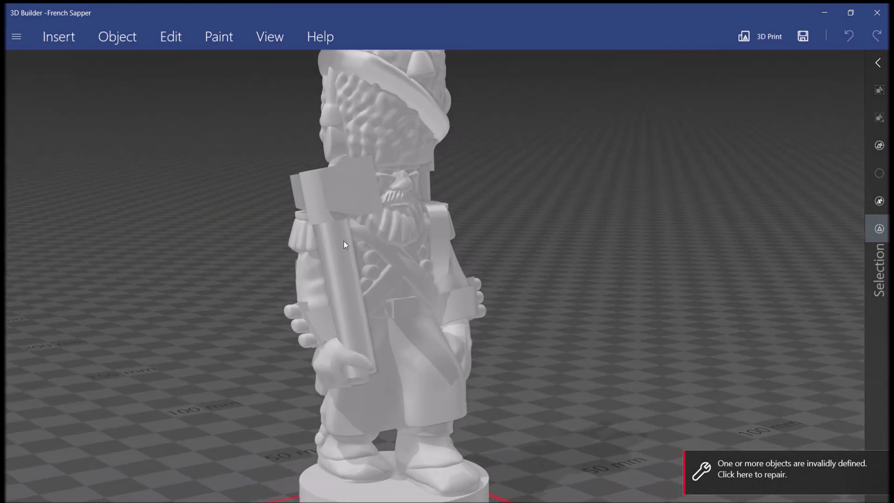
left_click_drag(325, 285, 497, 293)
scroll(497, 294, "up", 5)
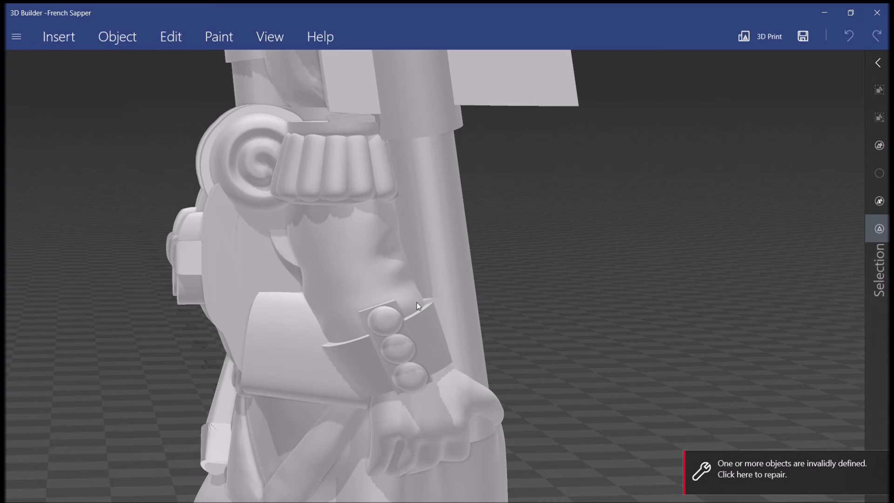
left_click_drag(417, 306, 561, 225)
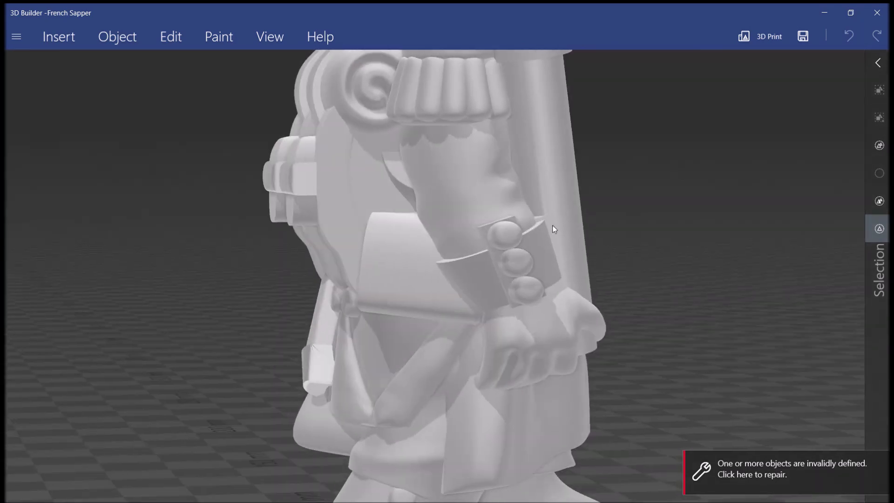
left_click_drag(510, 240, 366, 250)
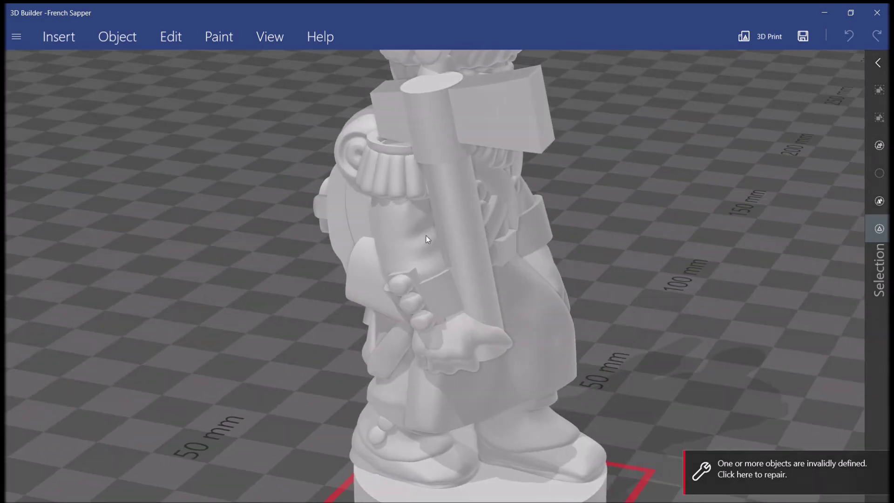
left_click_drag(455, 258, 382, 272)
left_click_drag(480, 303, 523, 250)
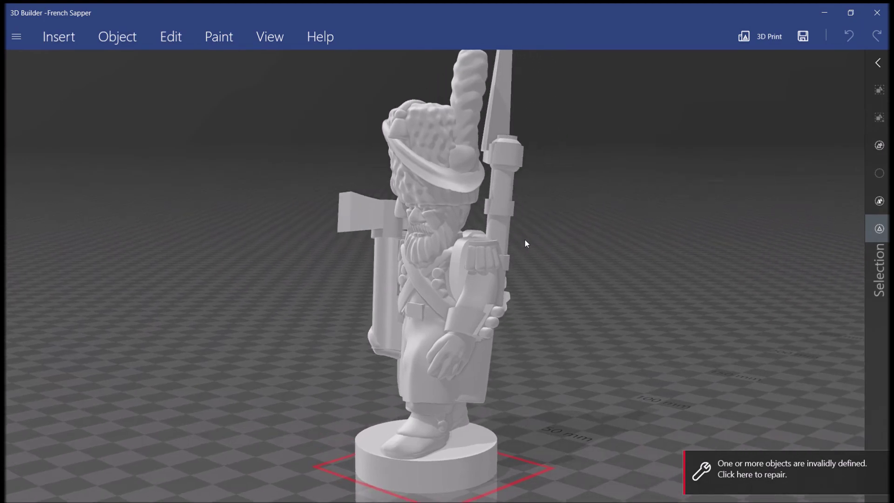
left_click_drag(525, 240, 464, 253)
left_click_drag(400, 258, 672, 357)
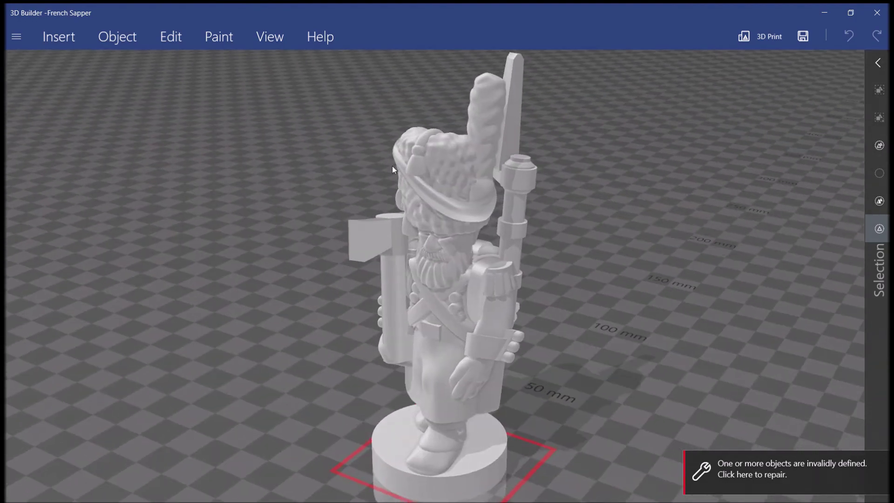
left_click_drag(530, 164, 523, 251)
scroll(522, 251, "down", 3)
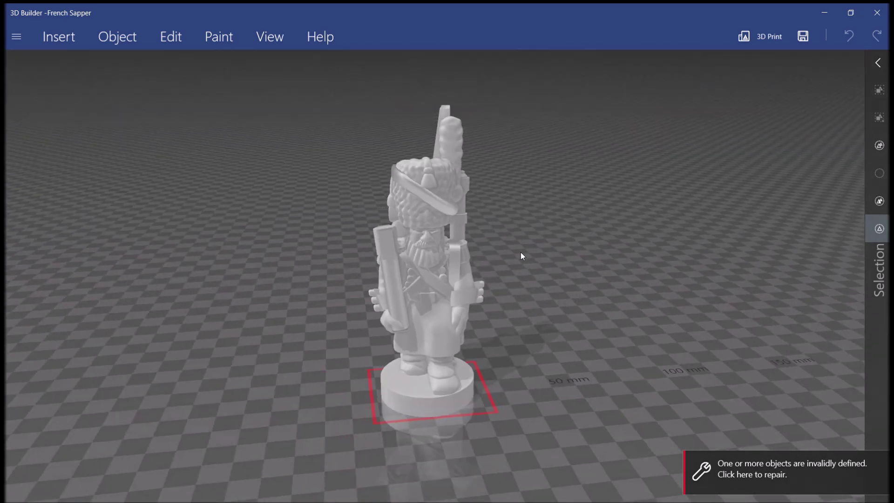
scroll(520, 253, "up", 10)
left_click_drag(509, 286, 485, 226)
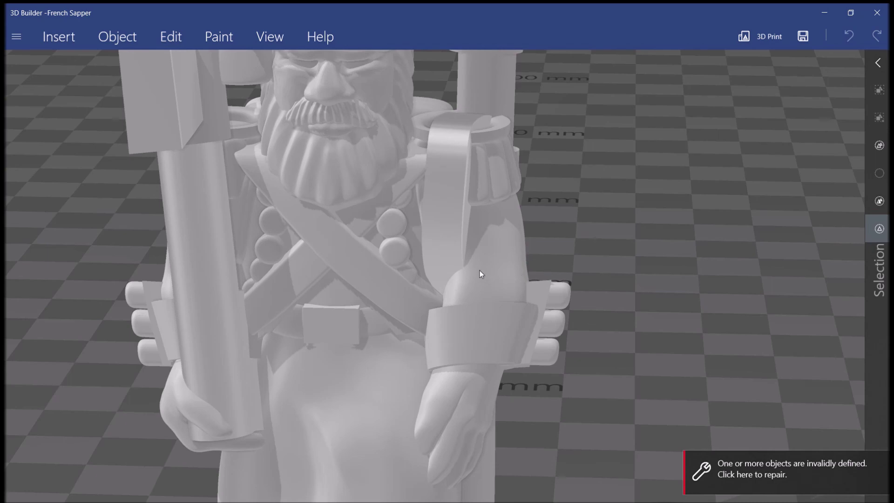
scroll(479, 271, "down", 10)
left_click_drag(472, 277, 382, 272)
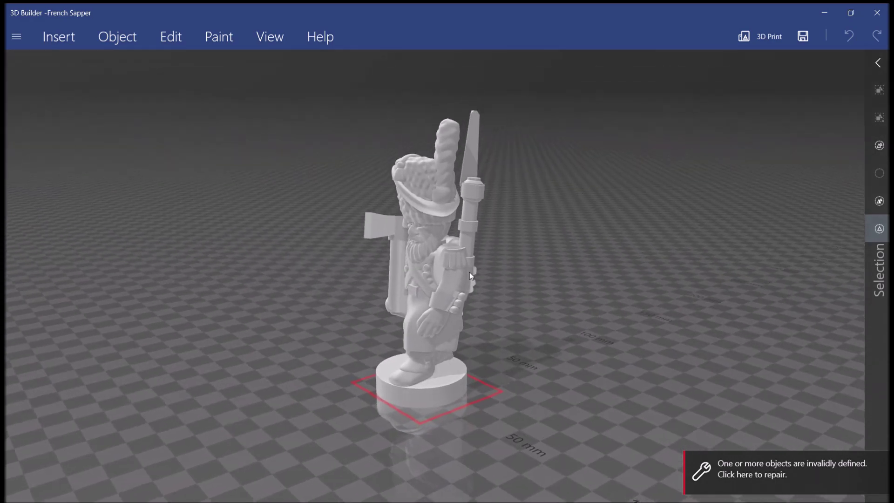
scroll(470, 274, "up", 3)
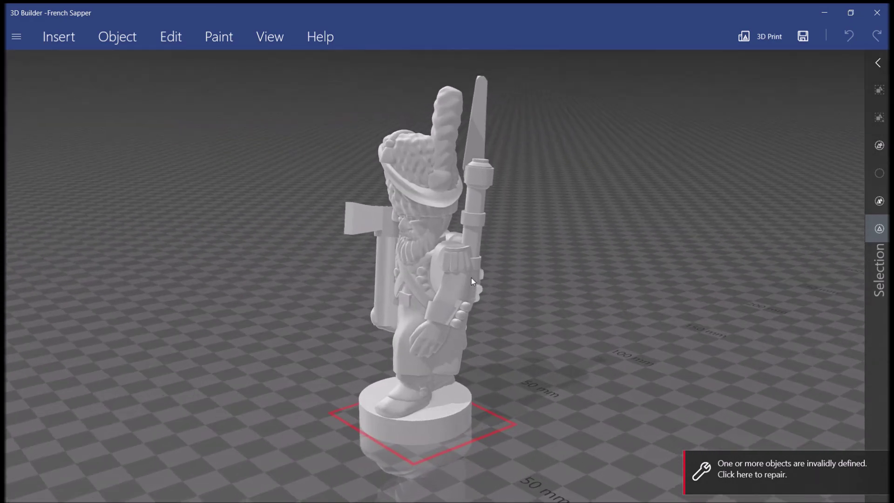
Start the repair of the invalidly defined mesh and orbit to a front-facing view
left_click(748, 473)
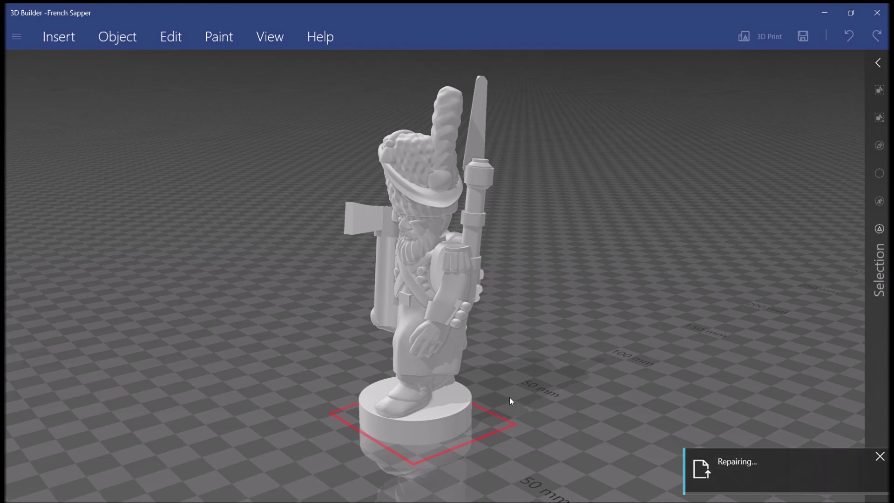
left_click_drag(509, 398, 472, 325)
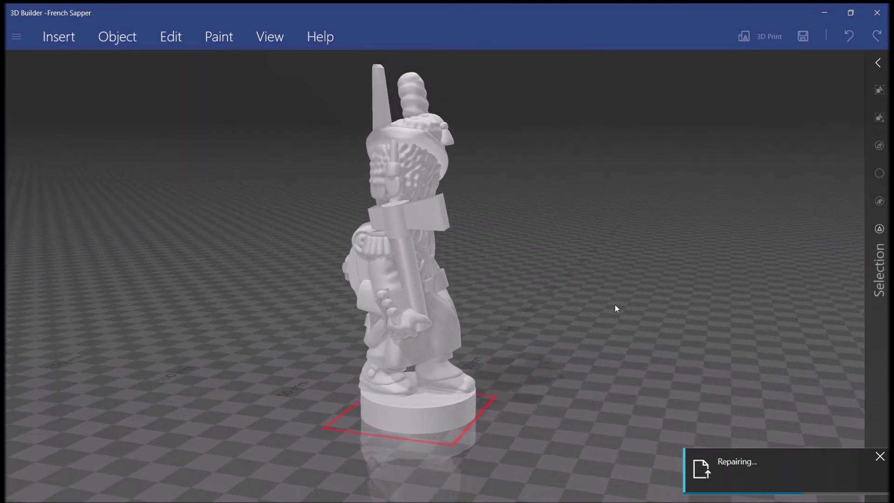
left_click_drag(613, 310, 455, 334)
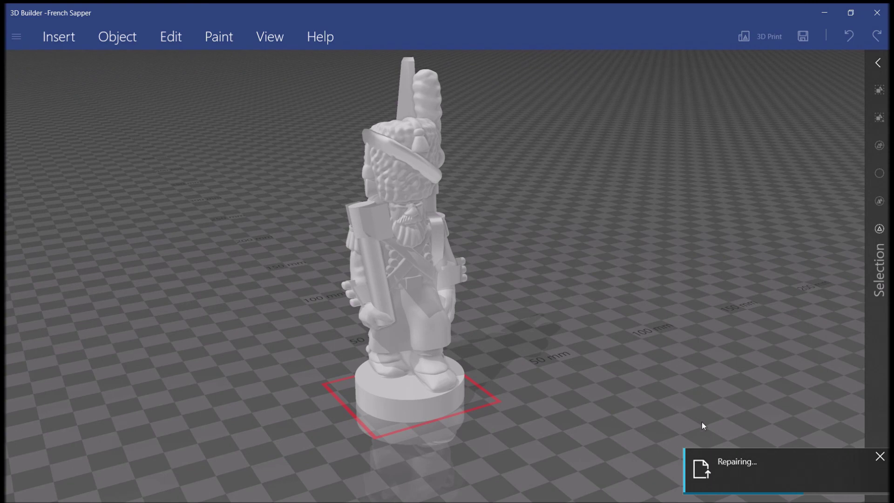
Orbit and zoom around the French Sapper from several angles while the repair runs
left_click_drag(703, 397, 388, 383)
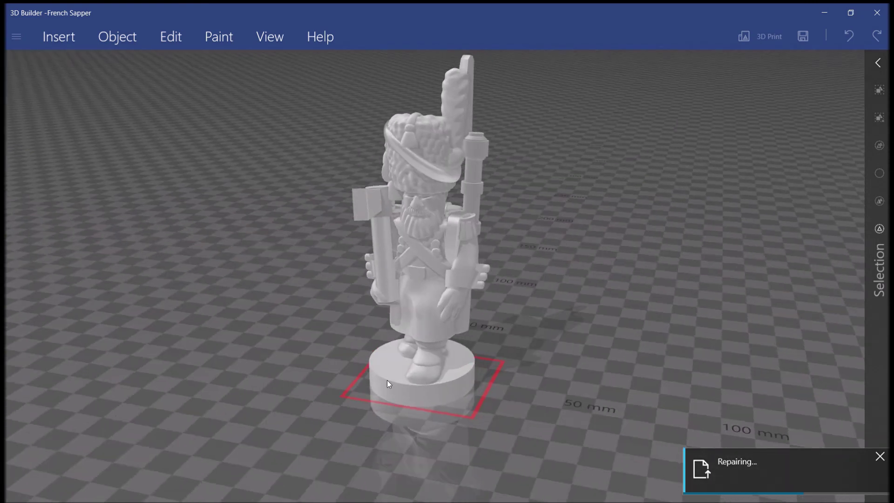
scroll(485, 381, "down", 2)
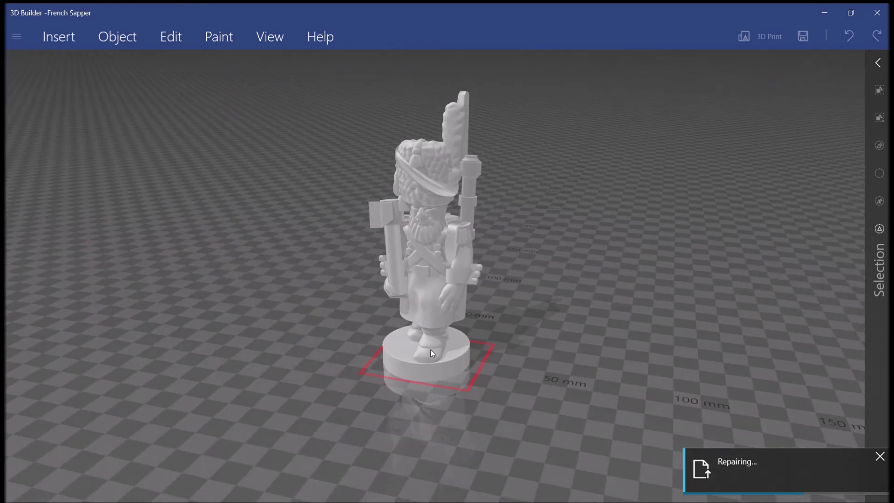
mouse_move(436, 351)
left_mouse_down()
mouse_move(519, 379)
mouse_move(446, 355)
left_mouse_up()
left_click_drag(351, 303, 770, 480)
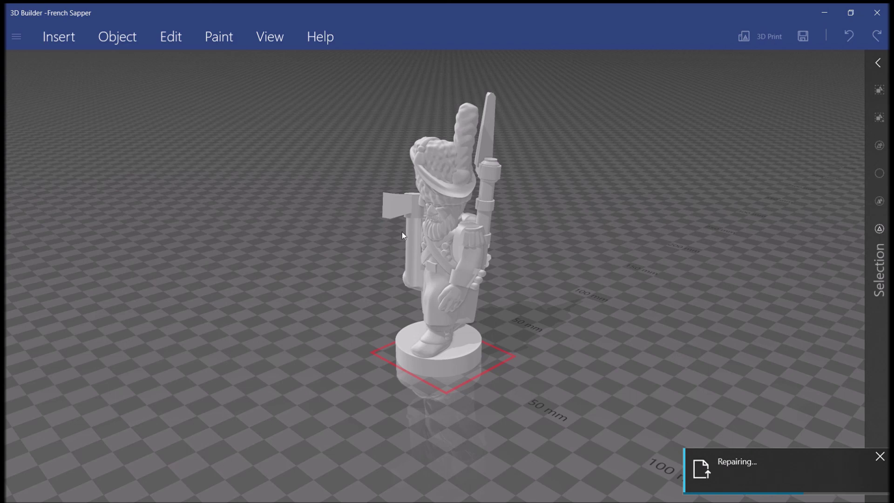
left_click_drag(400, 239, 518, 263)
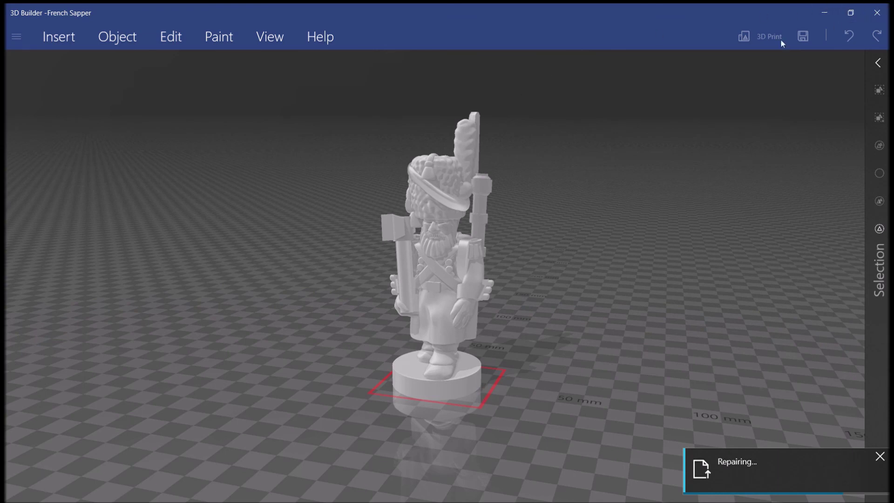
mouse_move(442, 235)
left_mouse_down()
mouse_move(328, 238)
mouse_move(451, 234)
left_mouse_up()
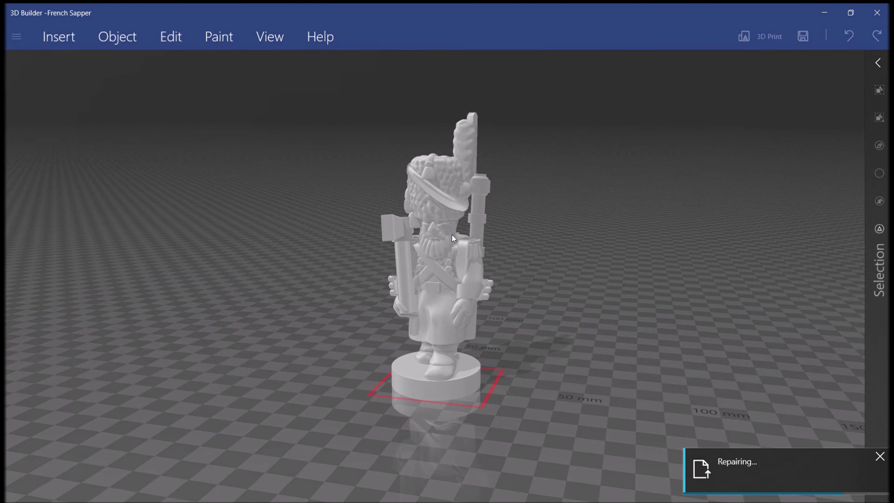